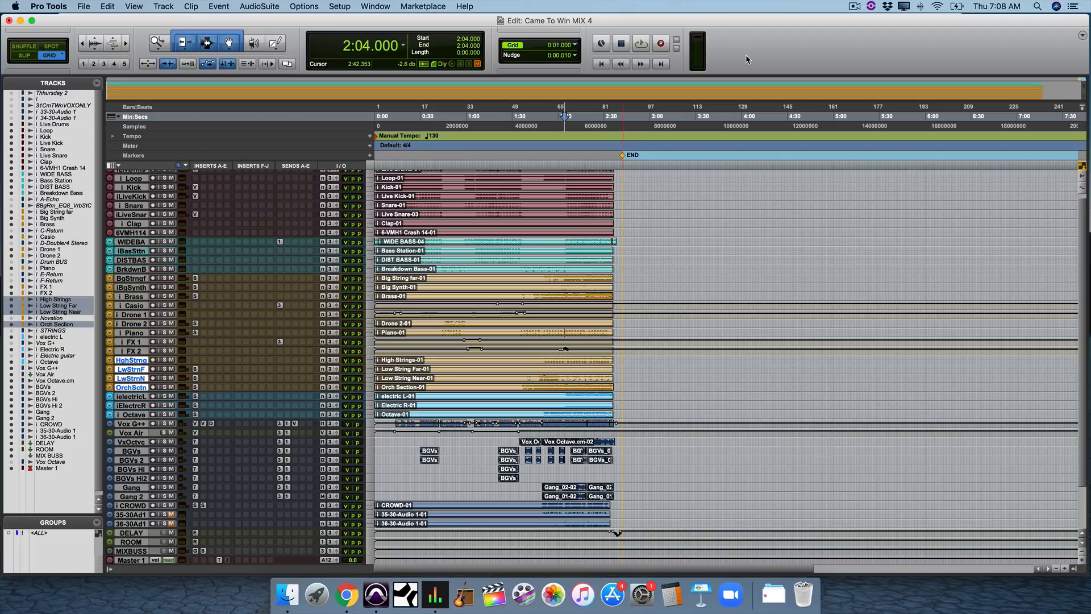
Step: Play the session from 2:04.000 and bring up the Mix window
key(t)
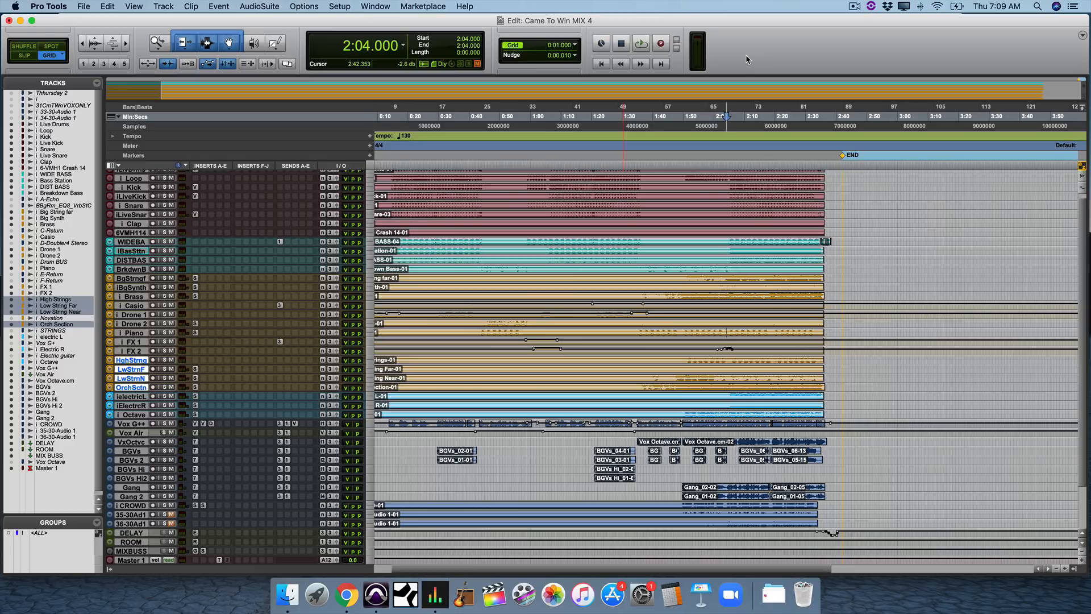
key(space)
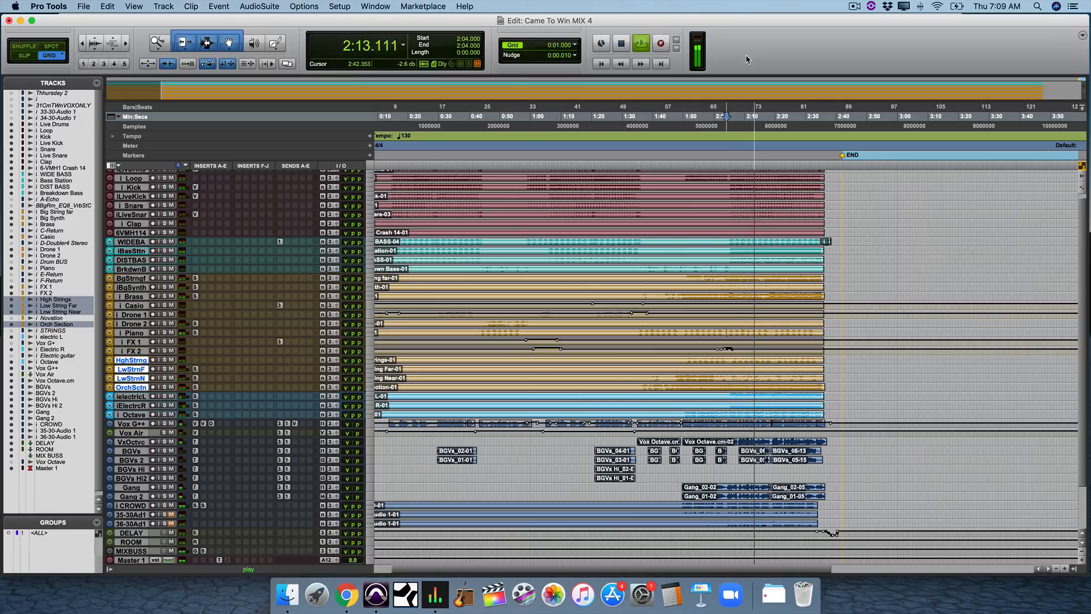
key(super+equal)
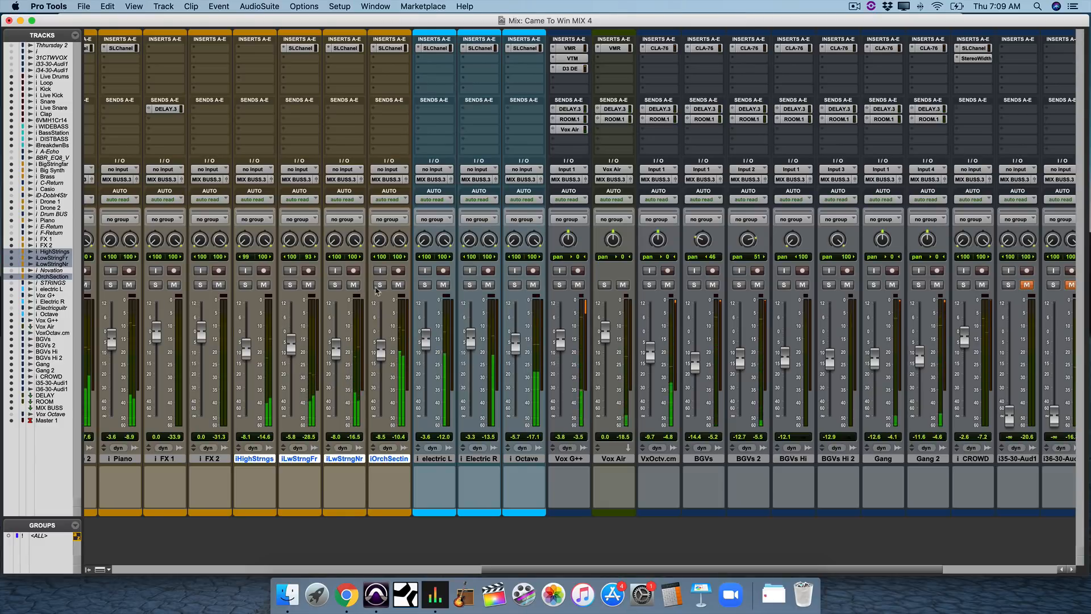
Step: Solo the orchestra section, low string near, low string far and high strings tracks to audition them
click(380, 284)
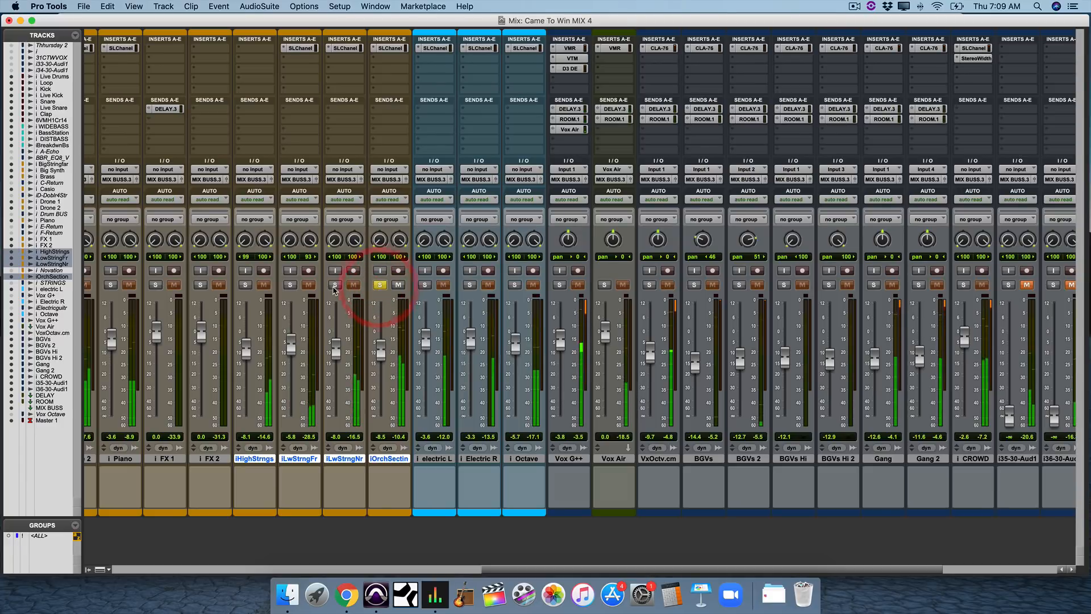
click(335, 284)
click(290, 285)
click(245, 285)
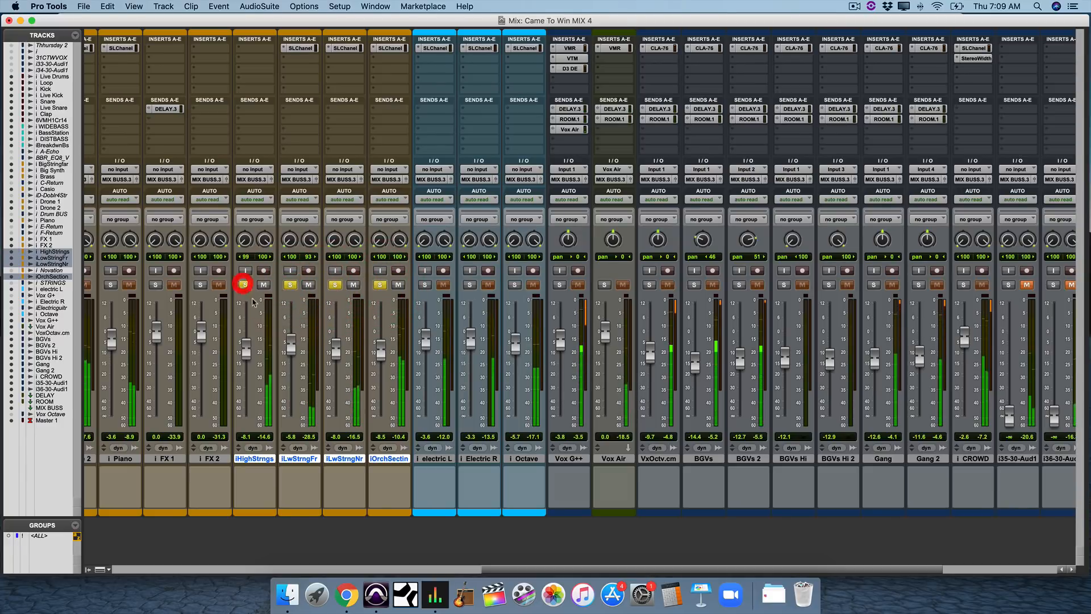
Step: Add the Big String far, Big Synth and Brass tracks to the soloed strings
scroll(274, 332, left, 8)
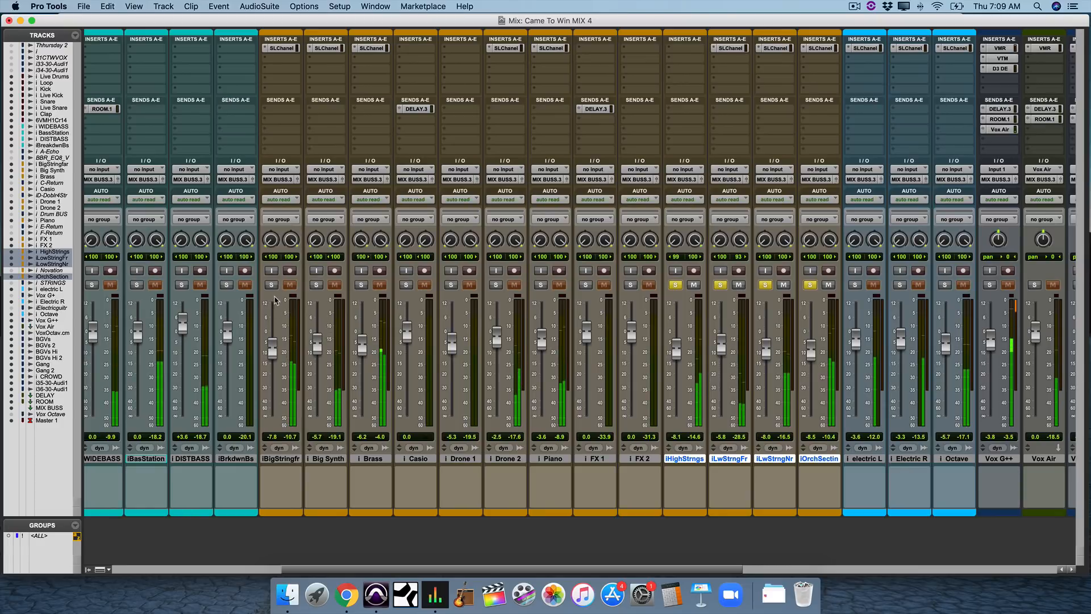
click(271, 284)
click(316, 284)
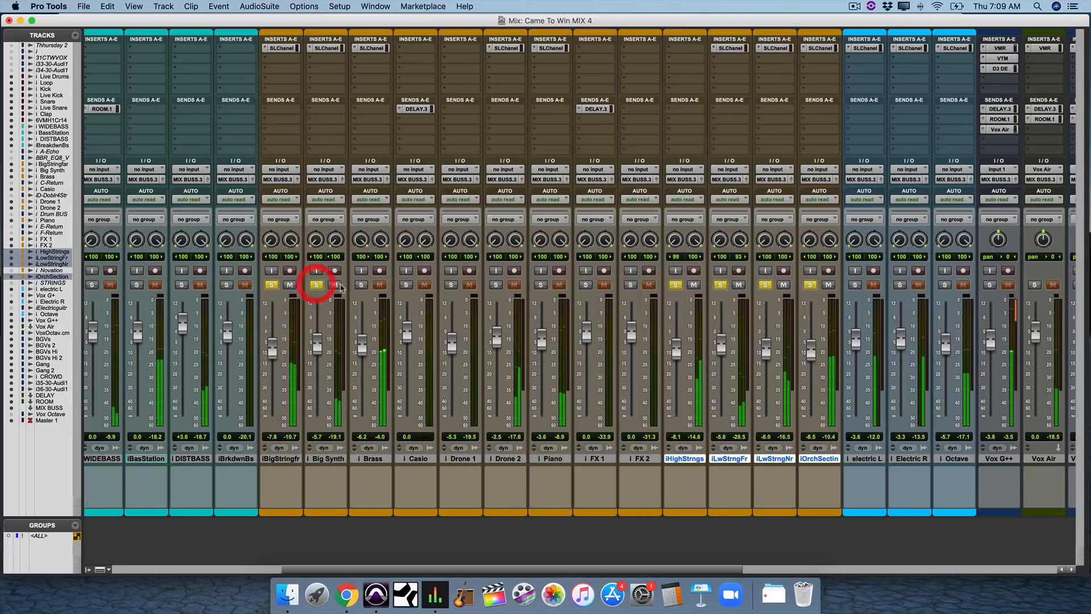
click(362, 285)
Step: Add the DIST BASS track to the solos, trying Bass Station as well and taking it back out
scroll(356, 330, left, 7)
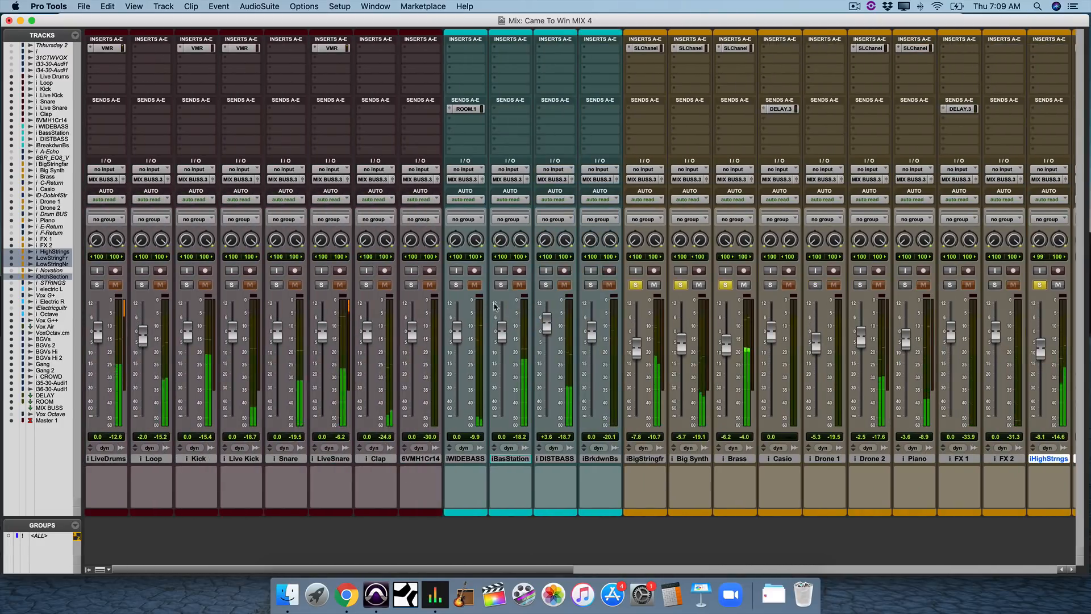
click(504, 285)
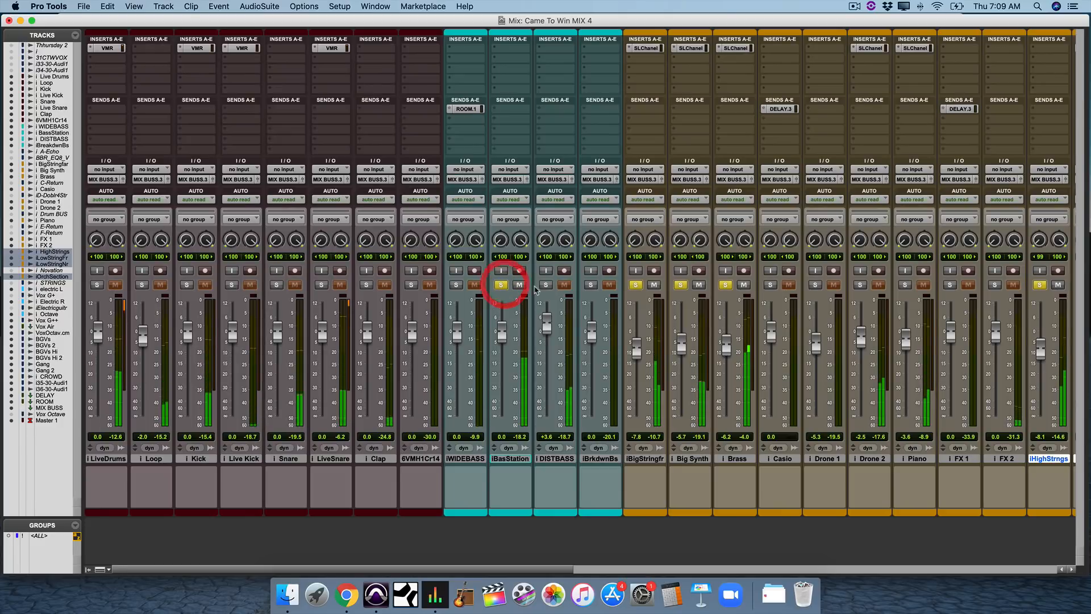
click(545, 285)
scroll(544, 289, right, 1)
scroll(544, 289, right, 5)
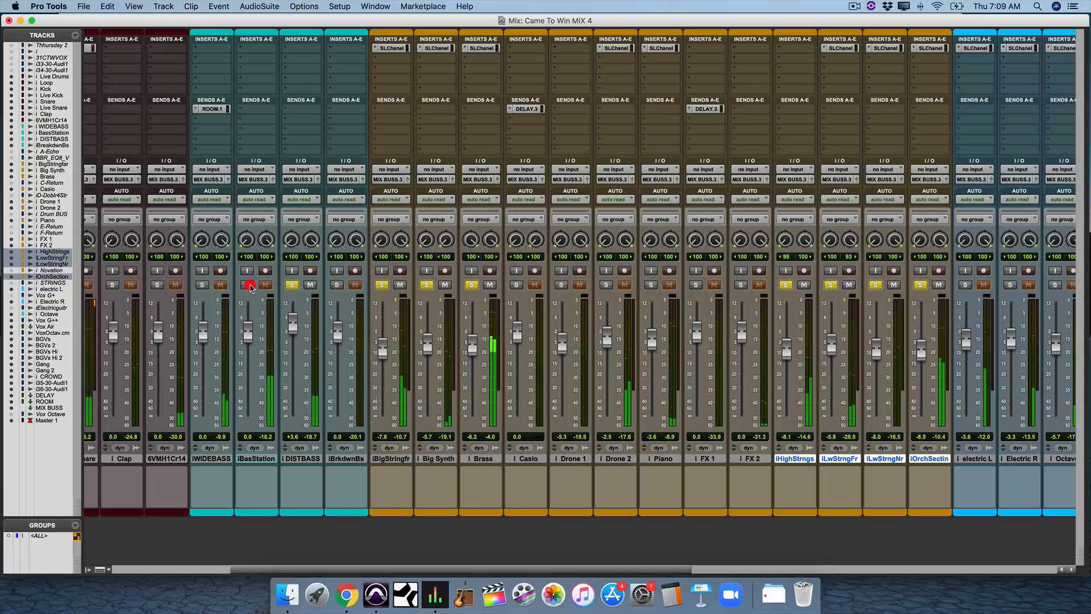
click(248, 285)
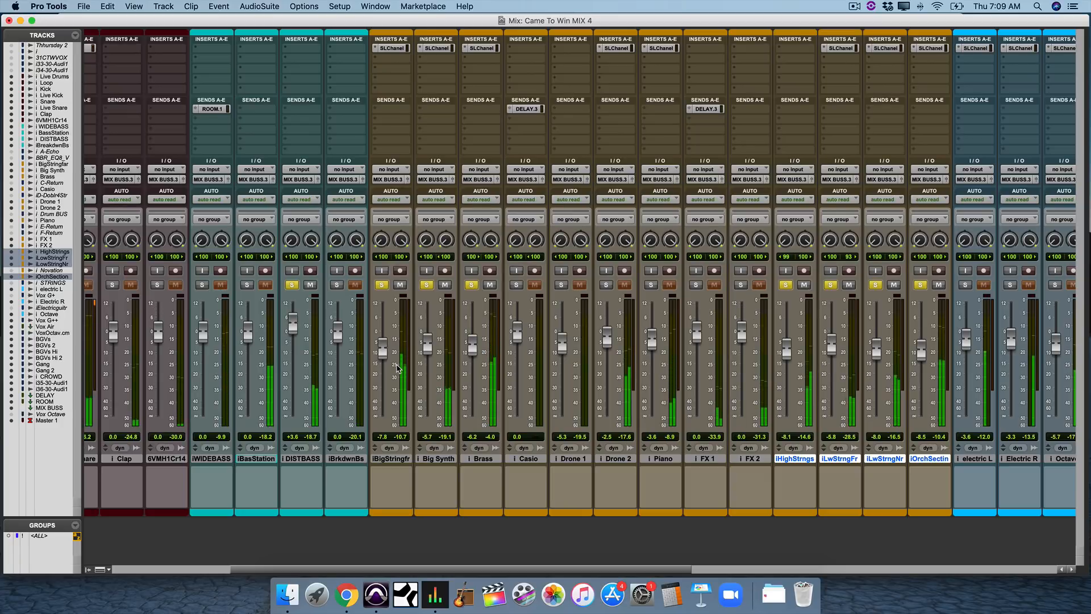
Step: Clear the solo from all tracks at once
scroll(570, 535, right, 3)
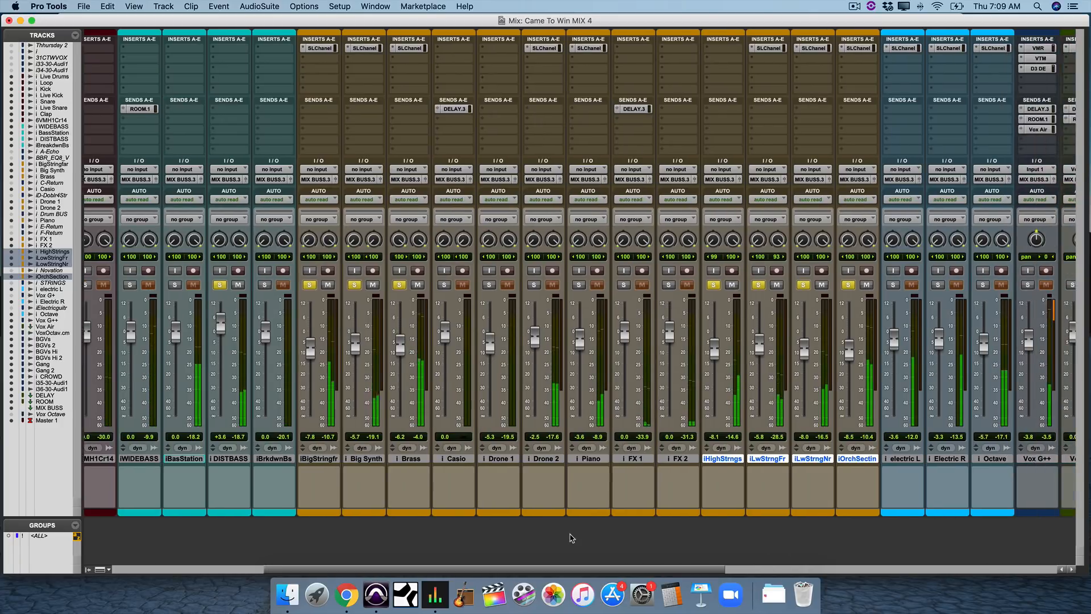
scroll(571, 537, right, 2)
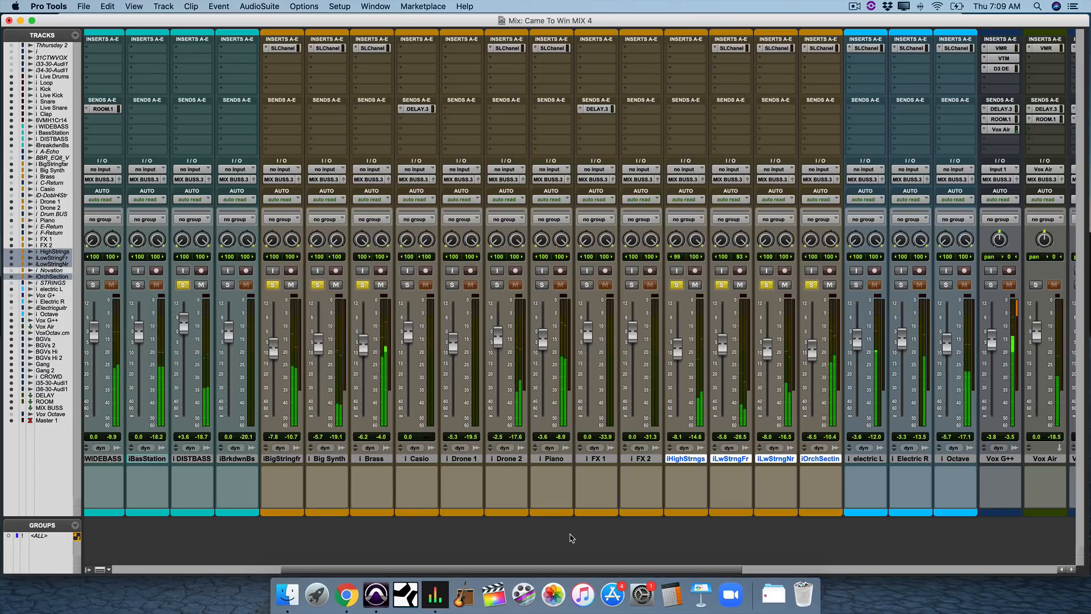
click(320, 287)
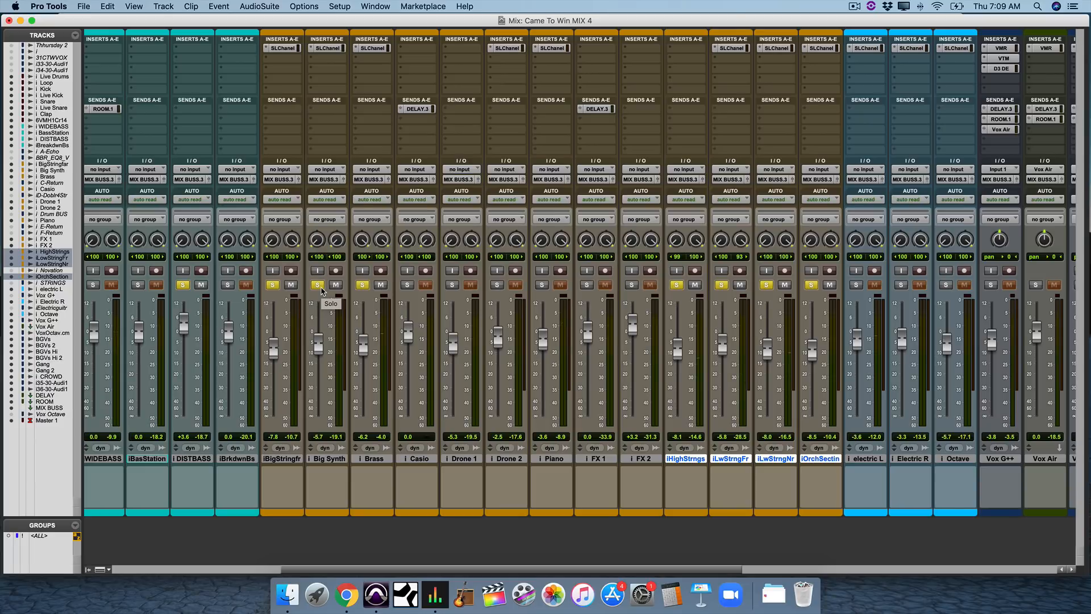
alt+click(320, 287)
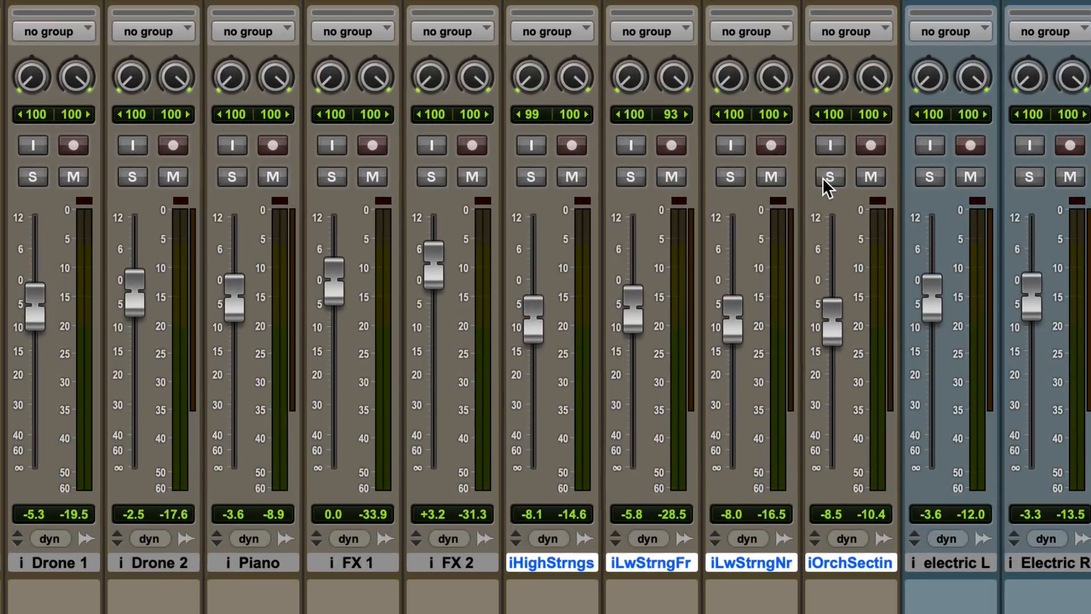
Step: Solo only the orchestra section track and play it
click(810, 284)
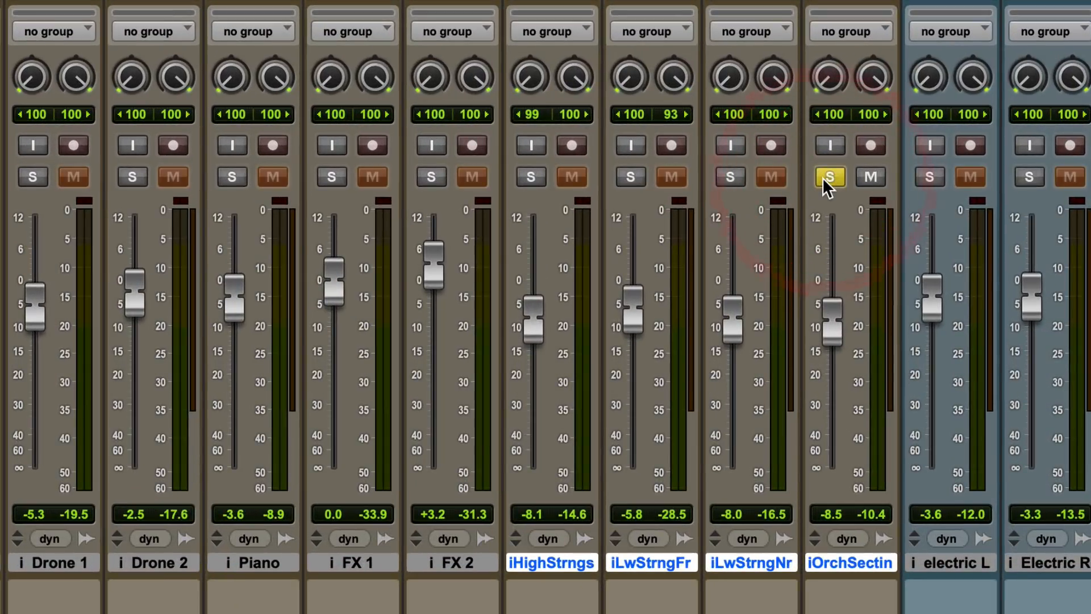
key(space)
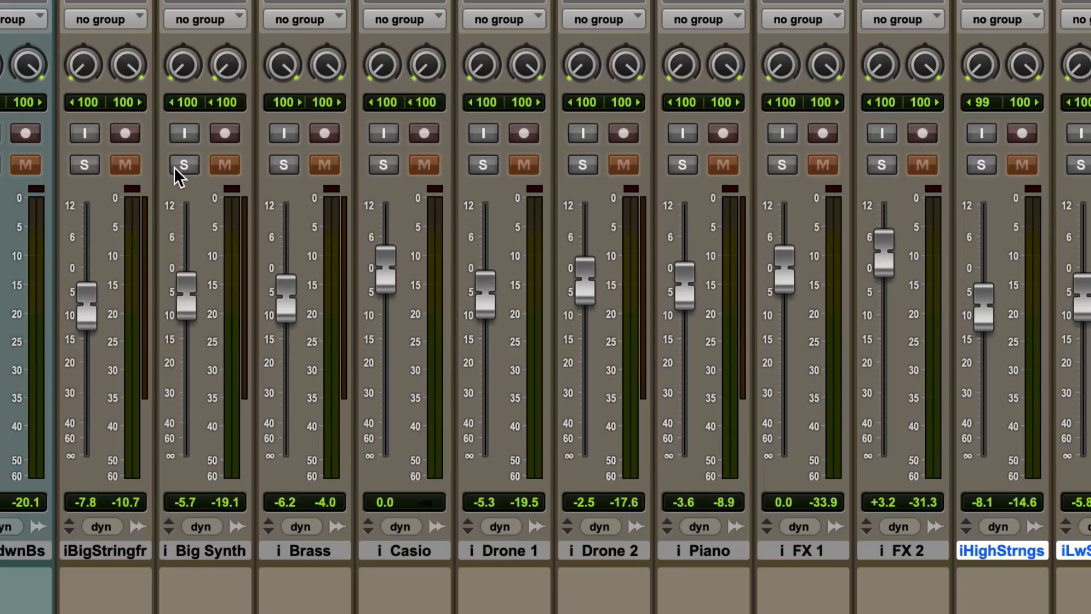
Step: Solo Big Synth and compare its right channel panned 99 right against 100 left during playback
click(180, 166)
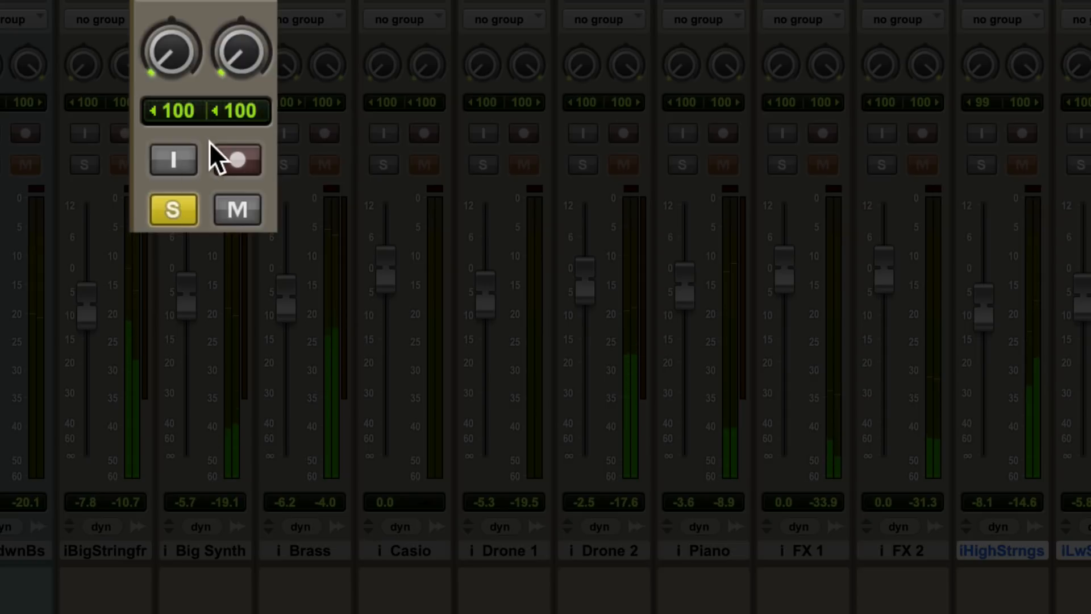
drag(233, 52, 234, 31)
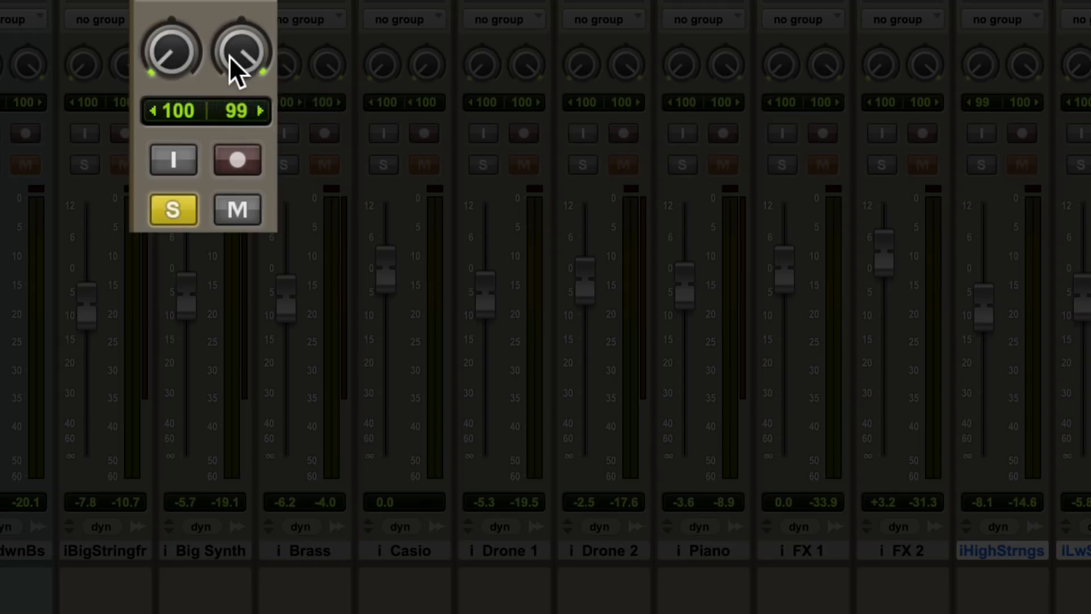
alt+click(230, 56)
click(210, 408)
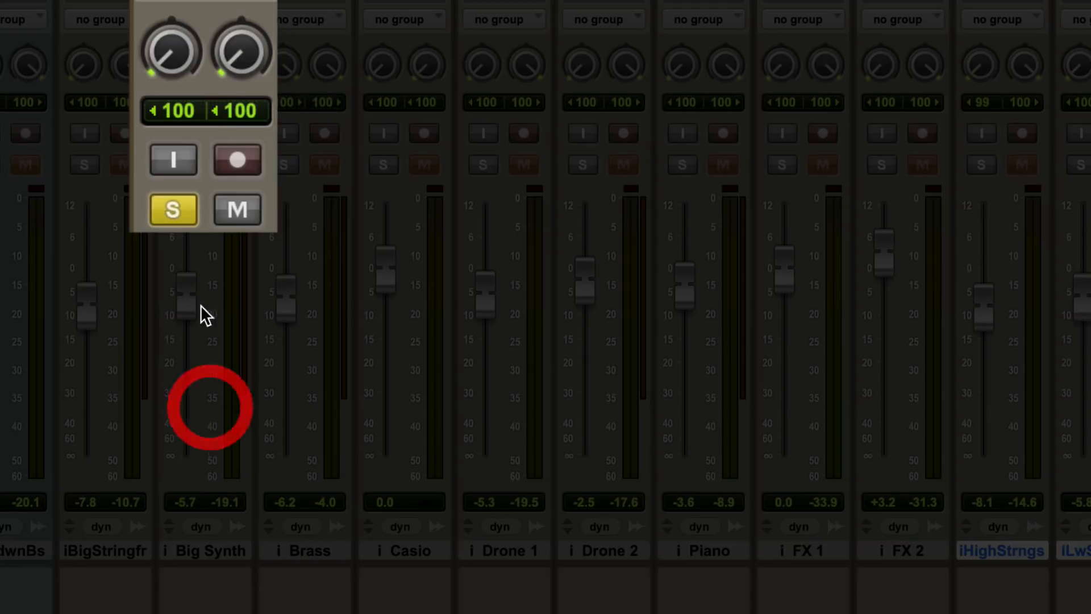
key(space)
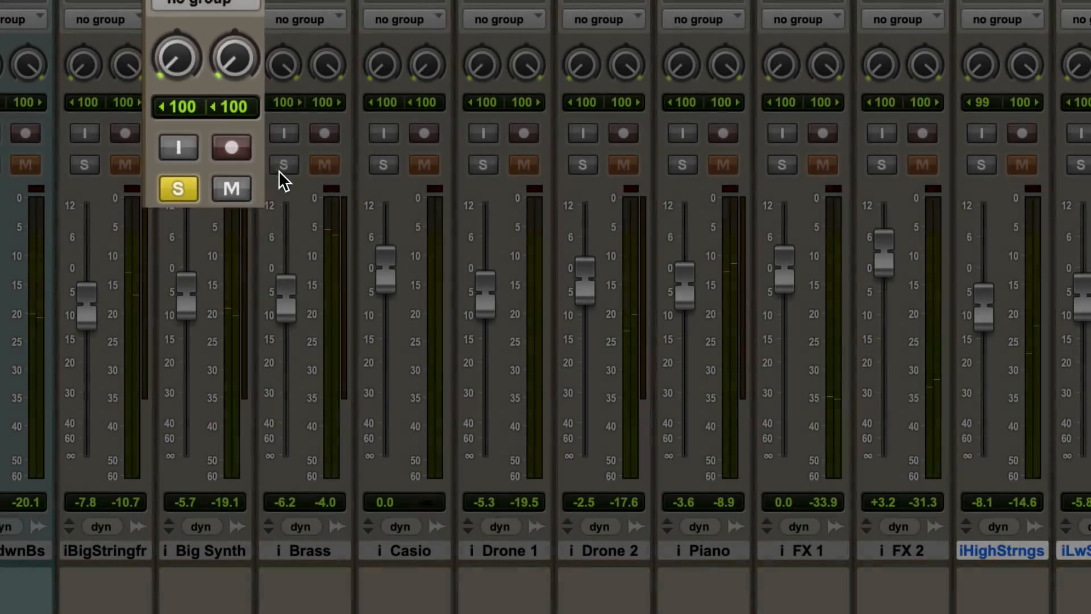
Step: Solo Brass in place of Big Synth and play it
click(281, 167)
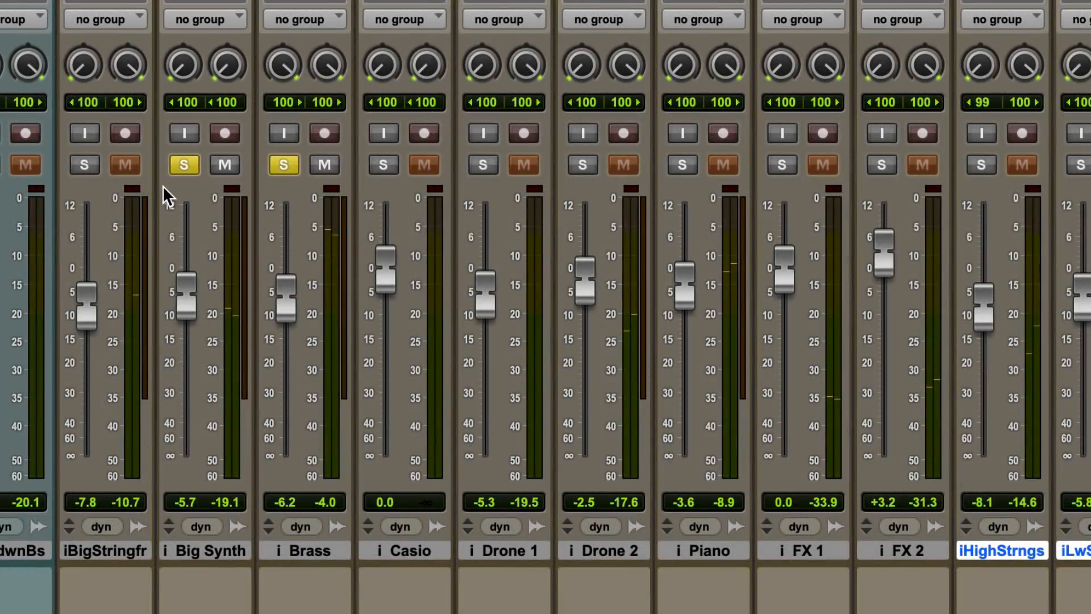
click(182, 166)
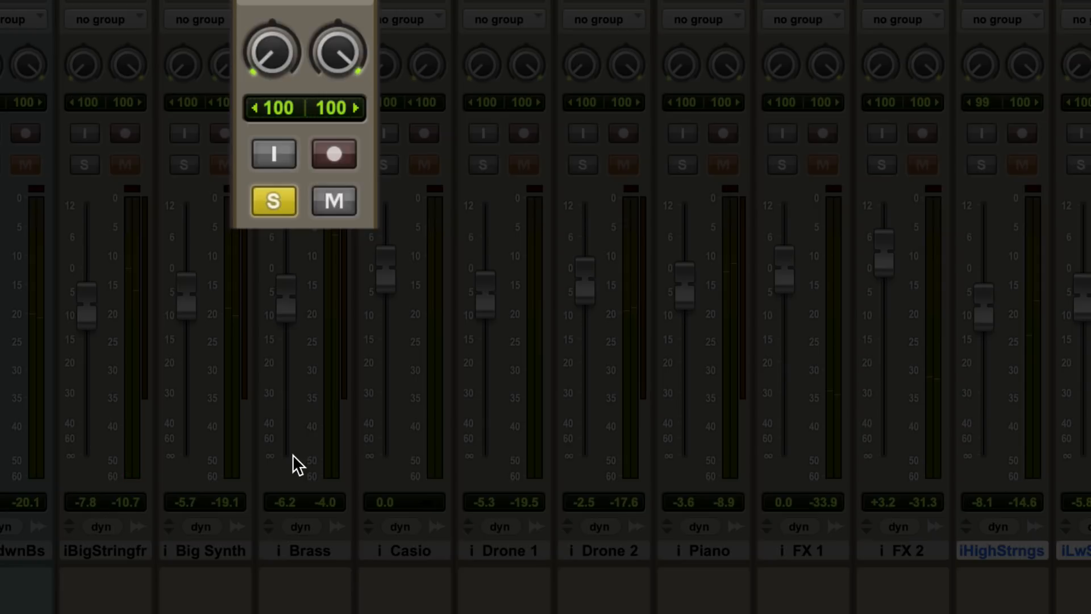
click(292, 454)
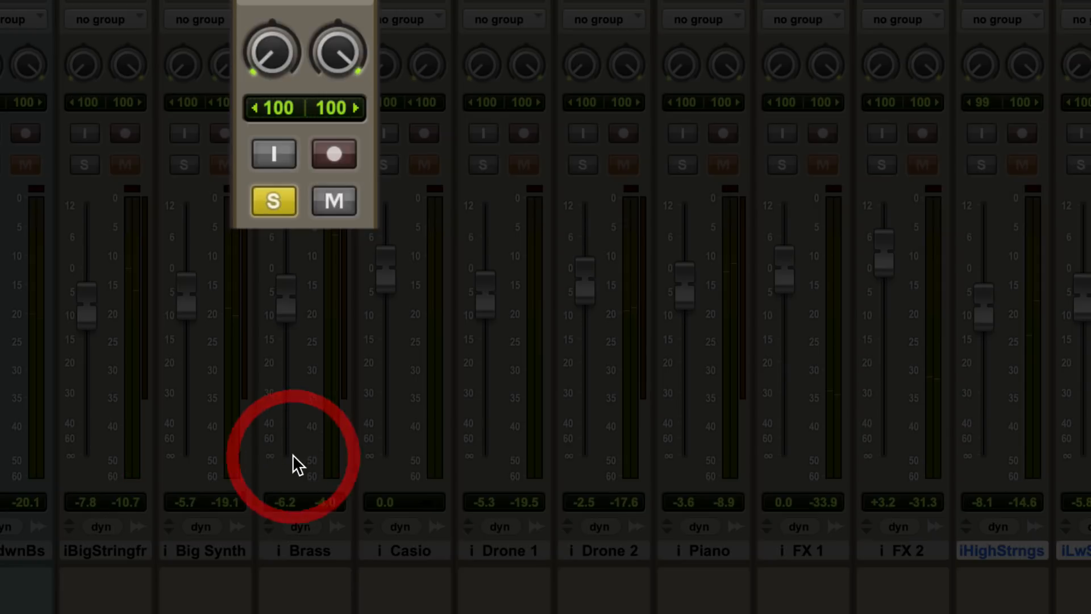
key(space)
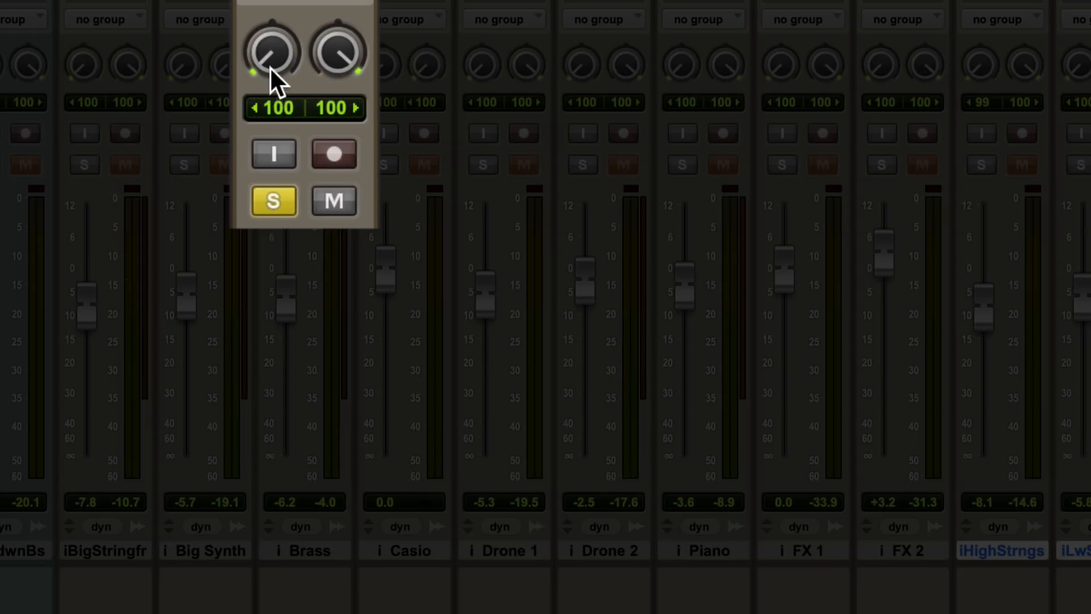
Step: Pan the left channel of Brass to 100 right and play it together with Big Synth soloed
drag(271, 63, 270, 34)
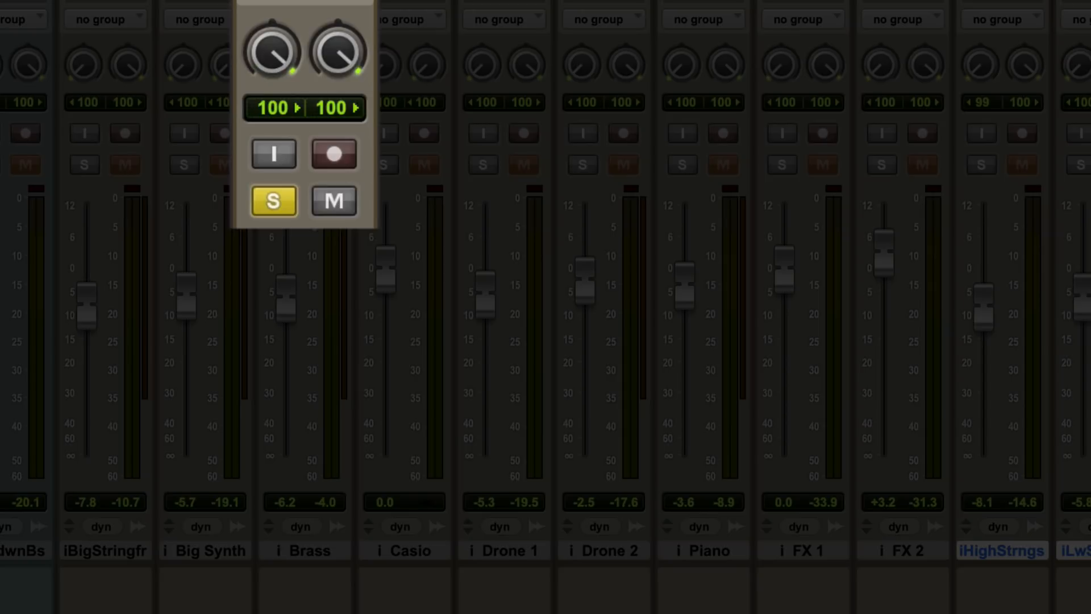
click(183, 162)
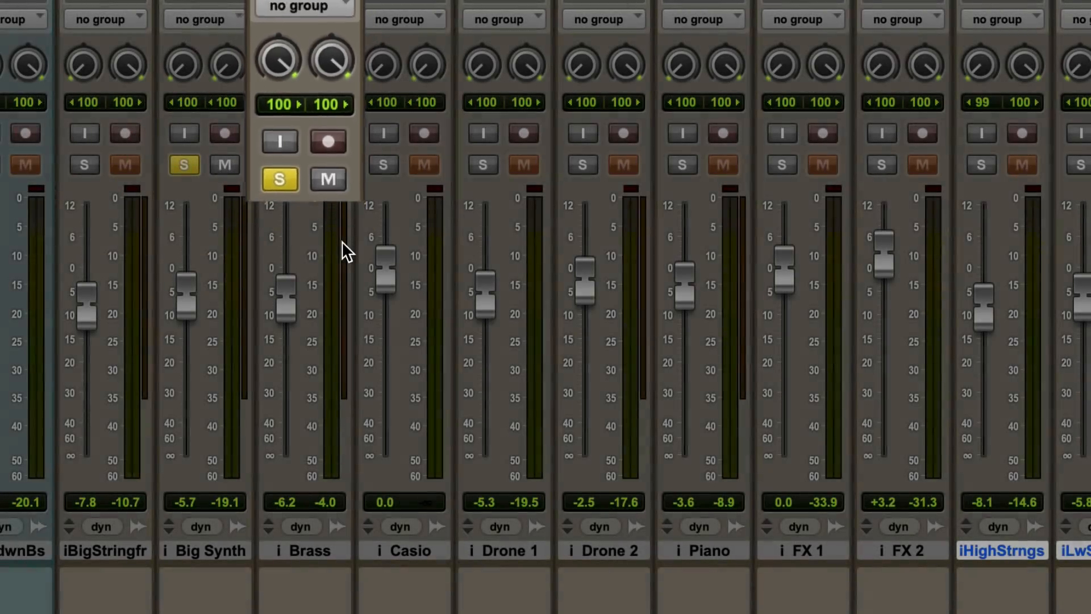
key(space)
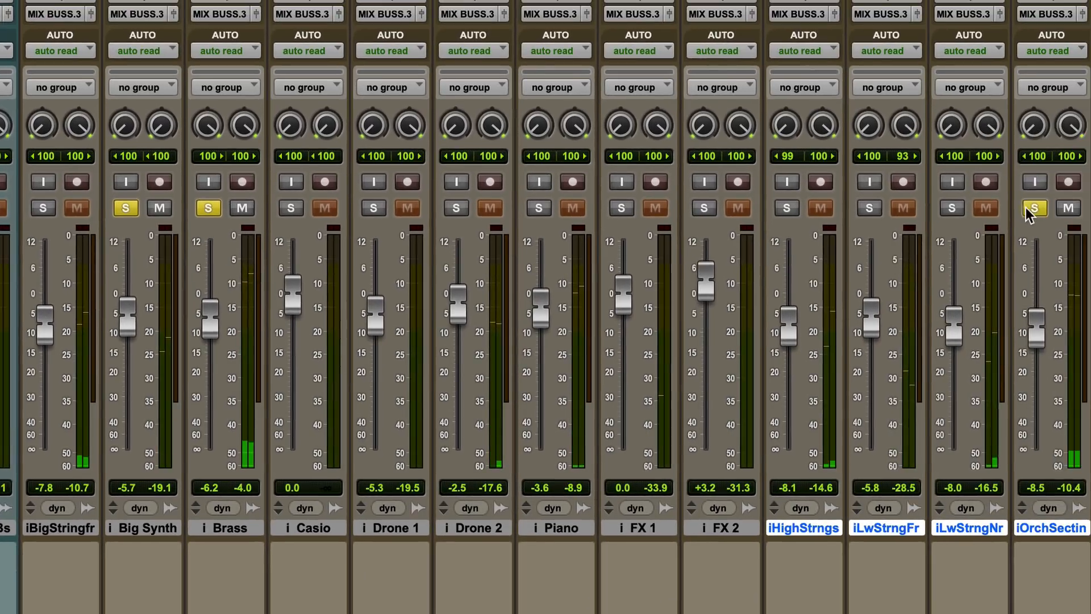
Step: Add the orchestra section, both low string tracks, the high strings and Big String far to the soloed Brass and Big Synth
click(1034, 208)
click(950, 208)
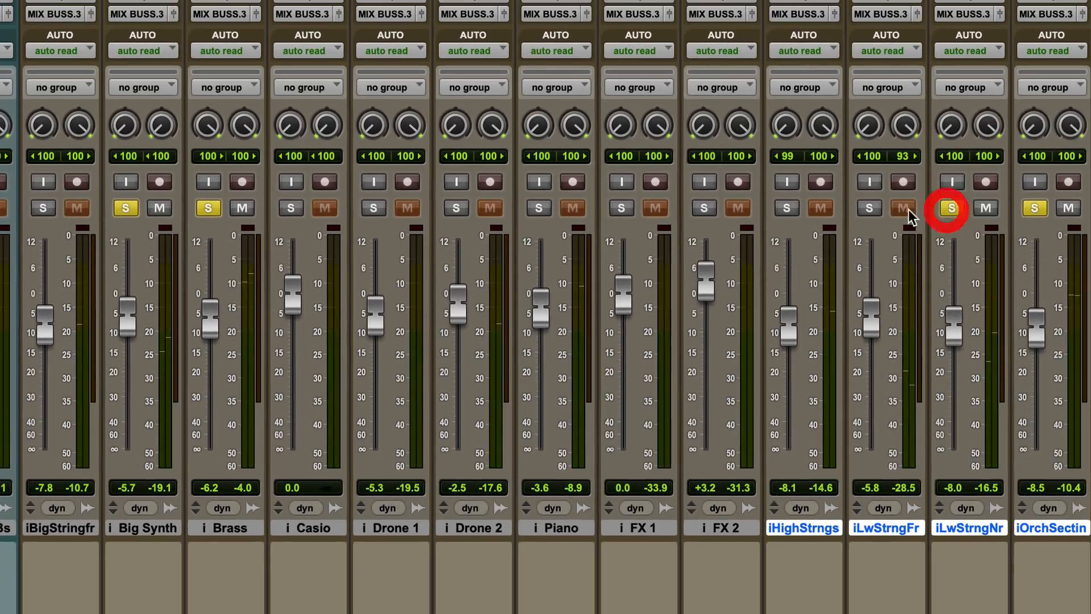
click(869, 208)
click(786, 208)
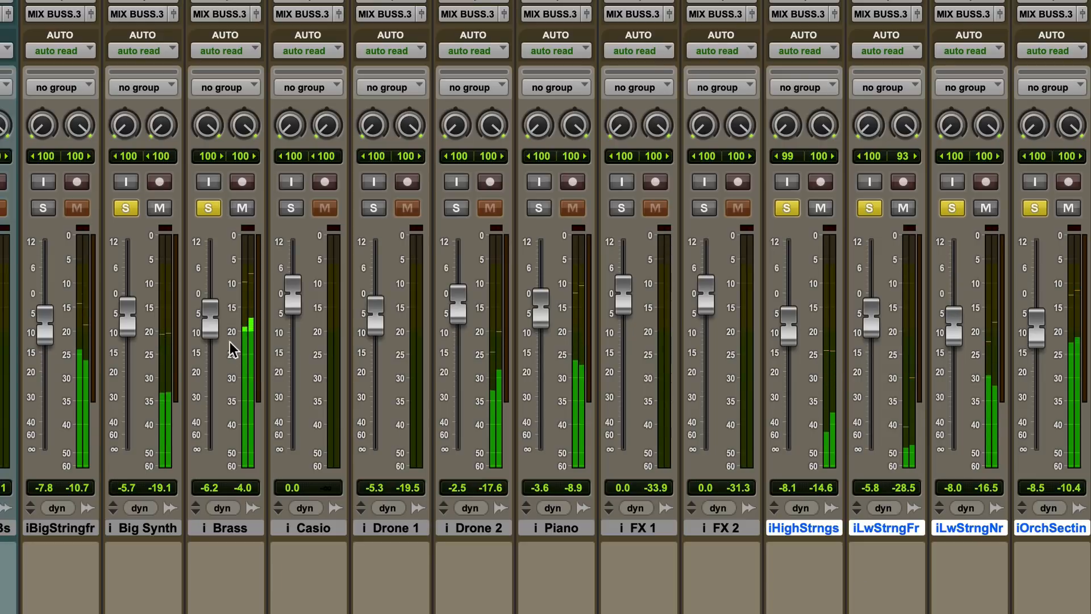
click(45, 208)
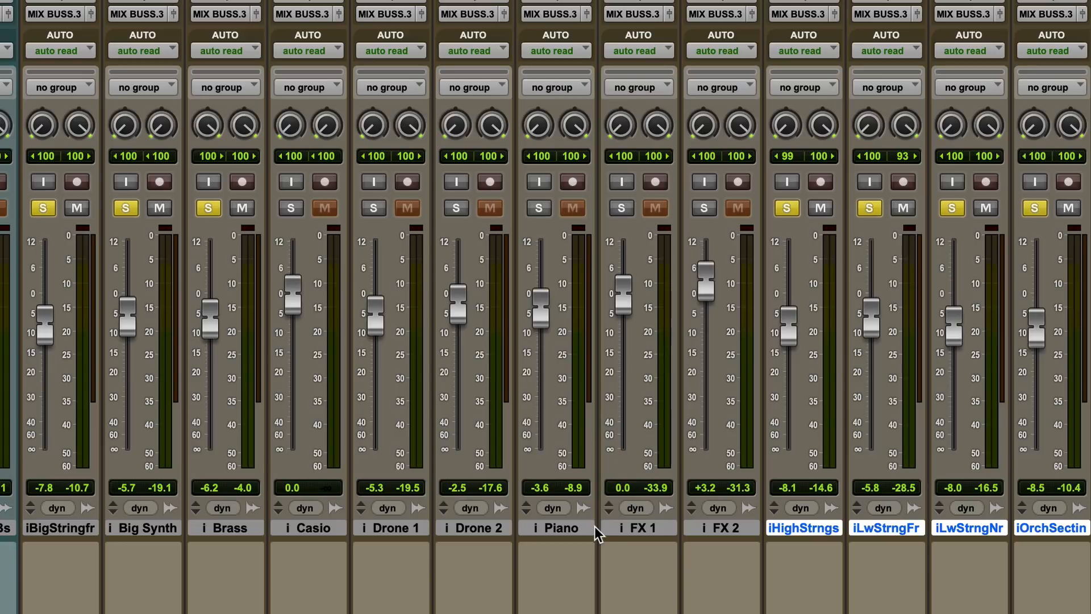
Step: Clear all solos and solo only the Brass track
scroll(594, 526, left, 8)
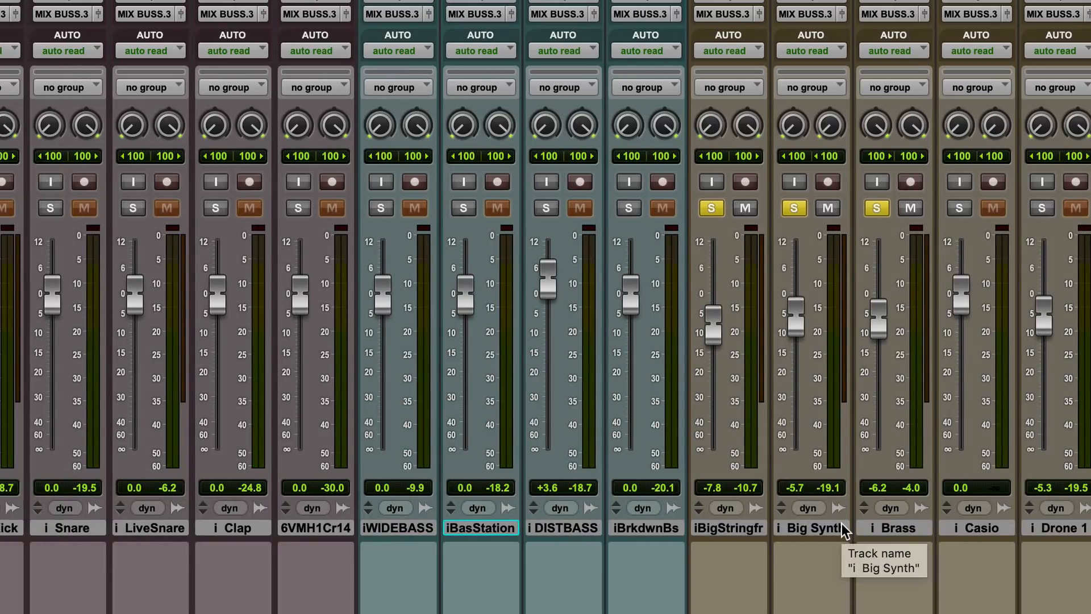
scroll(841, 522, right, 6)
scroll(841, 522, right, 1)
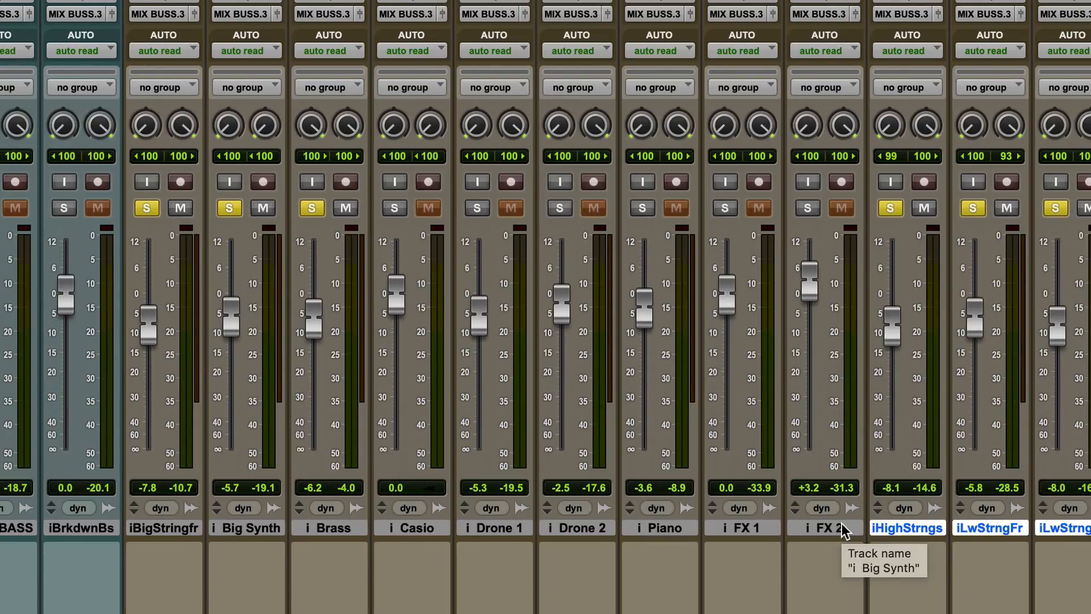
alt+click(889, 208)
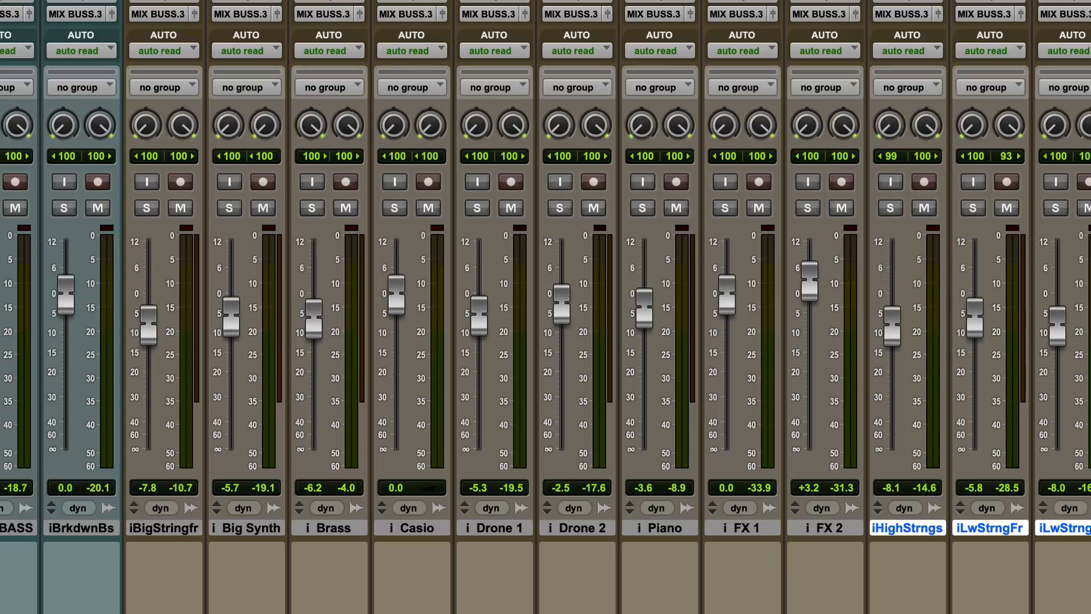
click(310, 208)
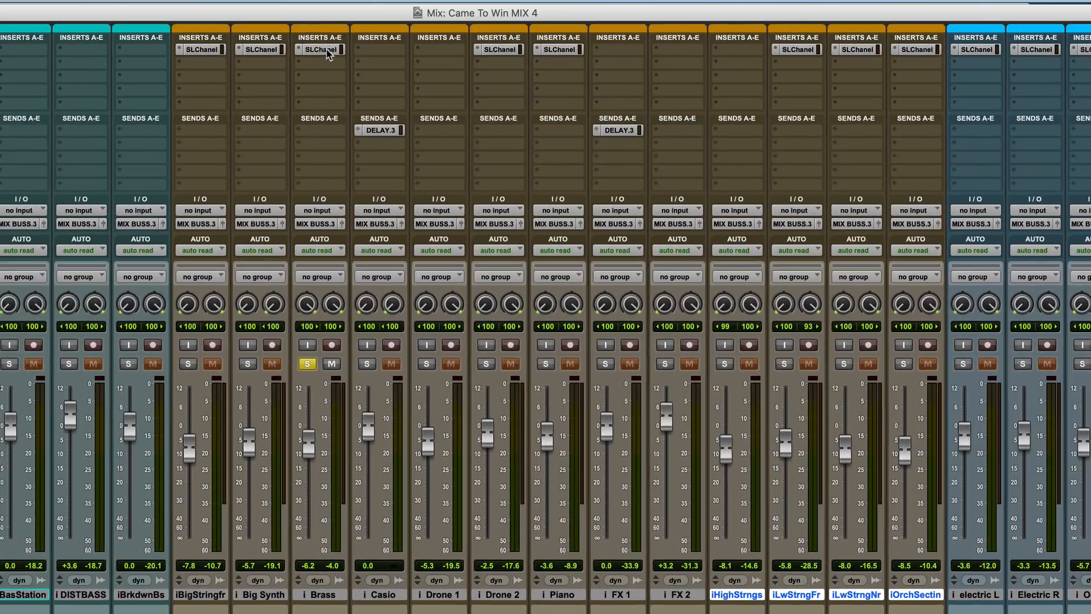
Step: Open the SSLChannel plug-in on Brass, compare its sound bypassed and active, examine the HMF frequency and gain, and close it
click(324, 51)
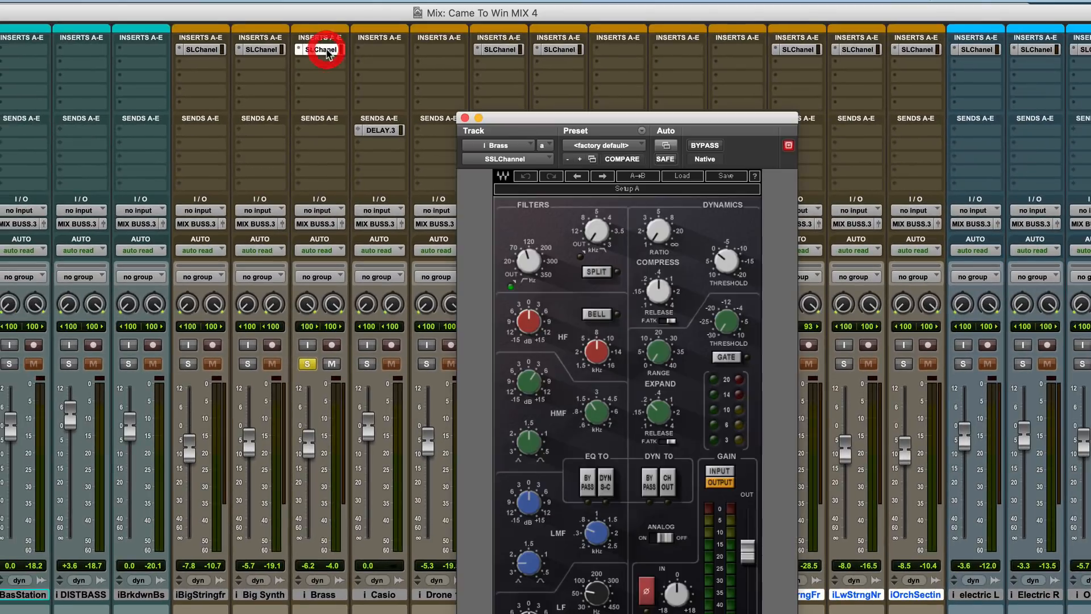
drag(602, 121, 514, 76)
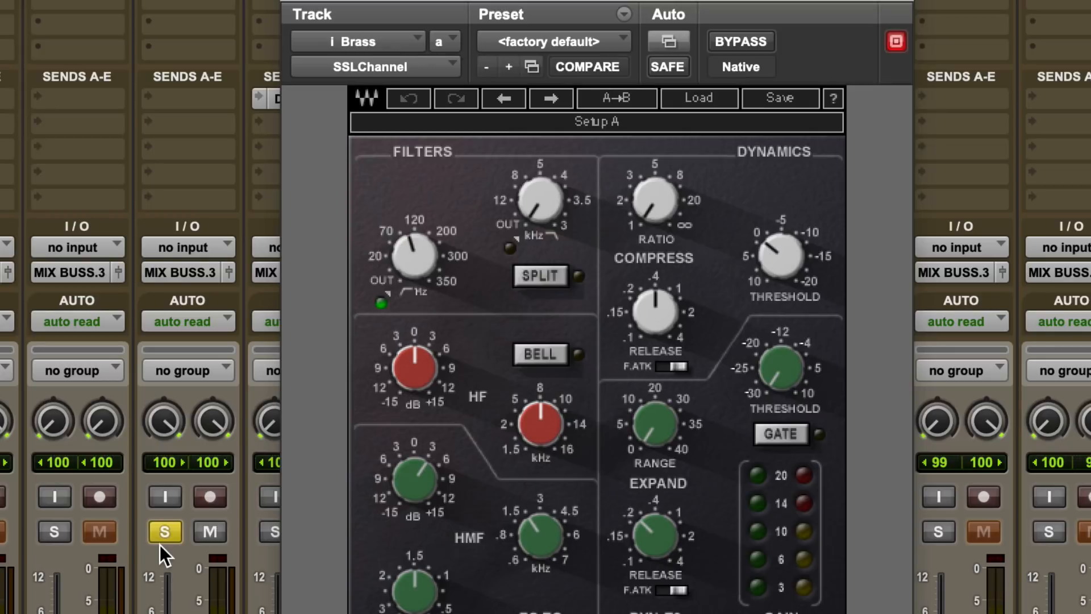
click(732, 42)
click(732, 42)
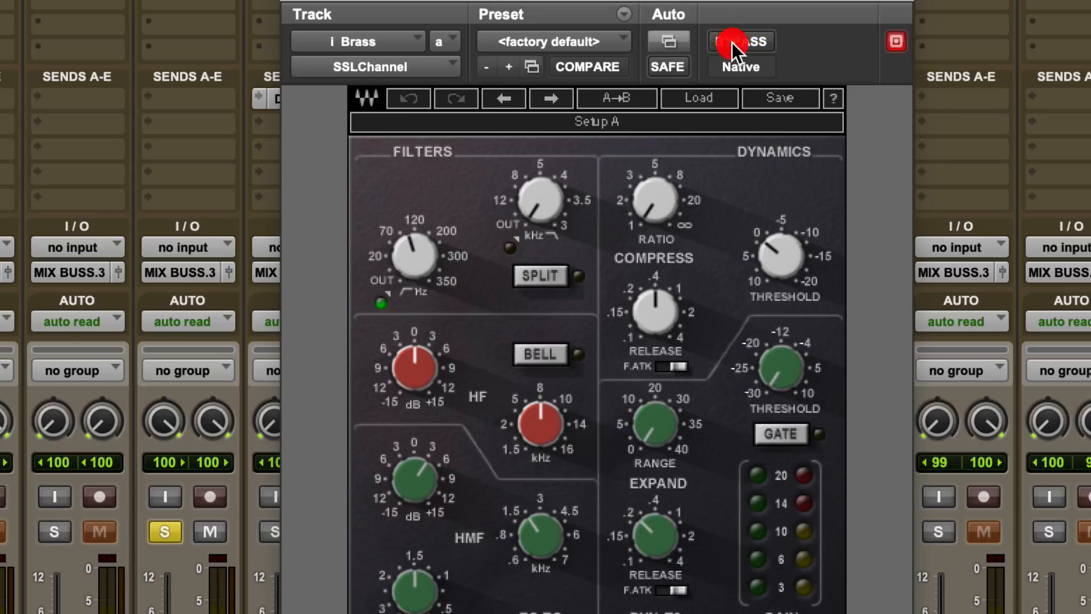
click(542, 537)
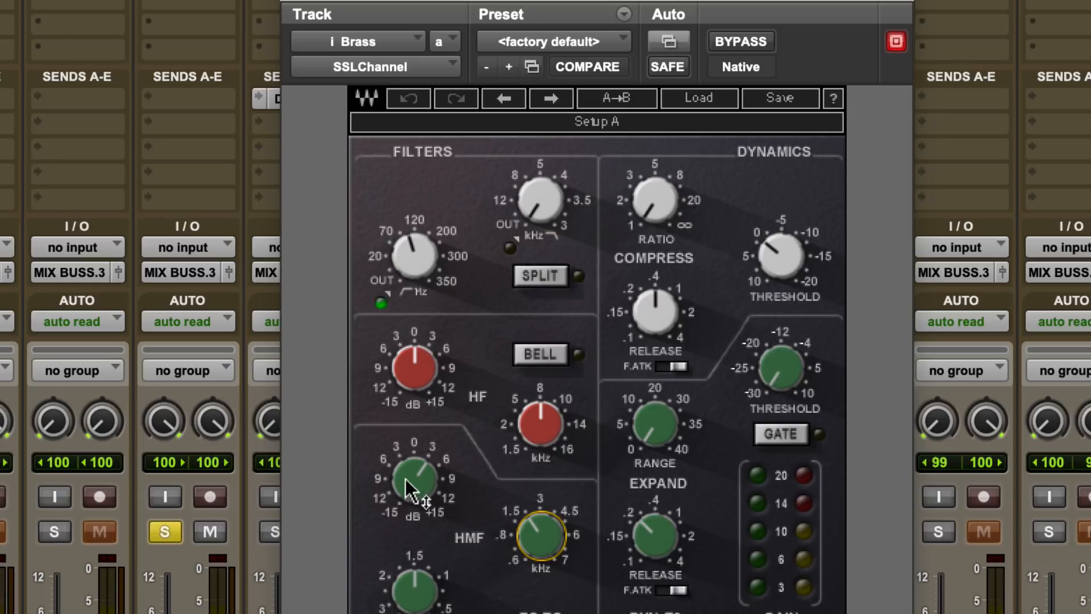
click(284, 3)
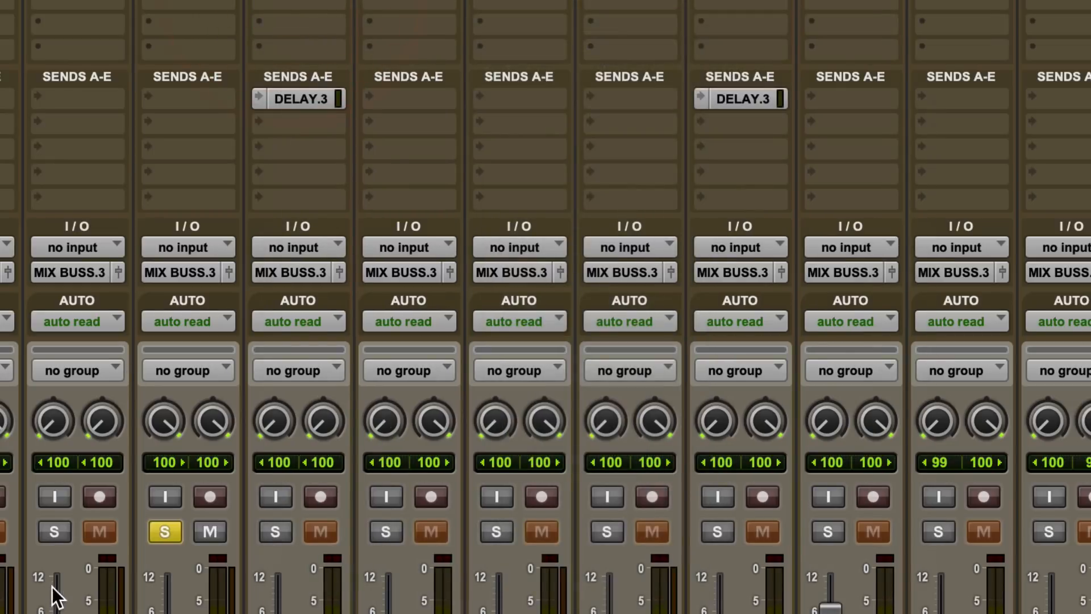
Step: Solo Big Synth in place of Brass and compare its SSLChannel EQ bypassed and active, examining the HMF boost
click(53, 532)
click(165, 532)
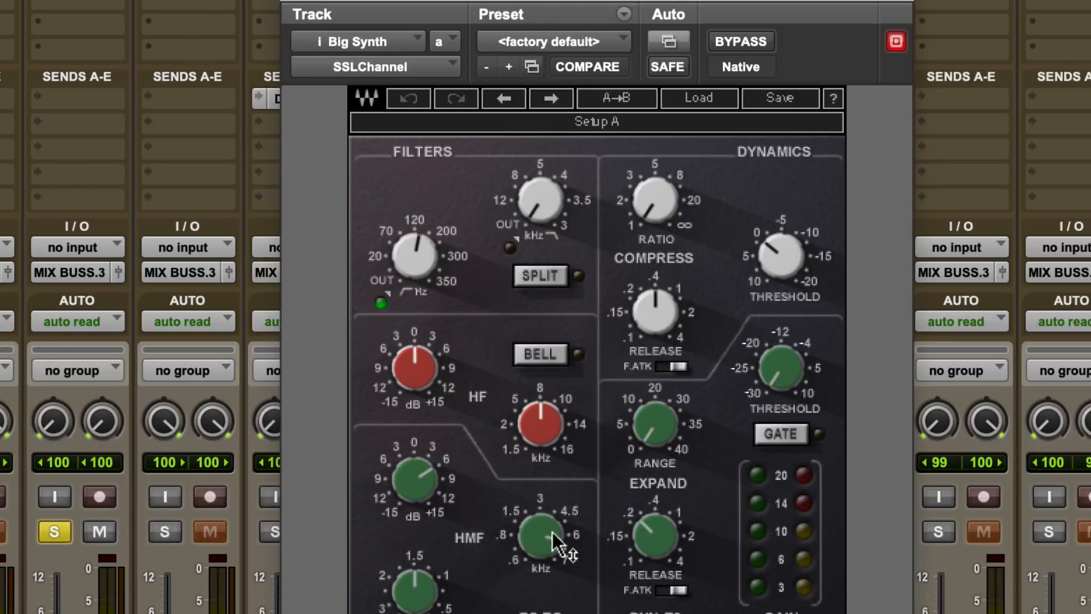
click(551, 541)
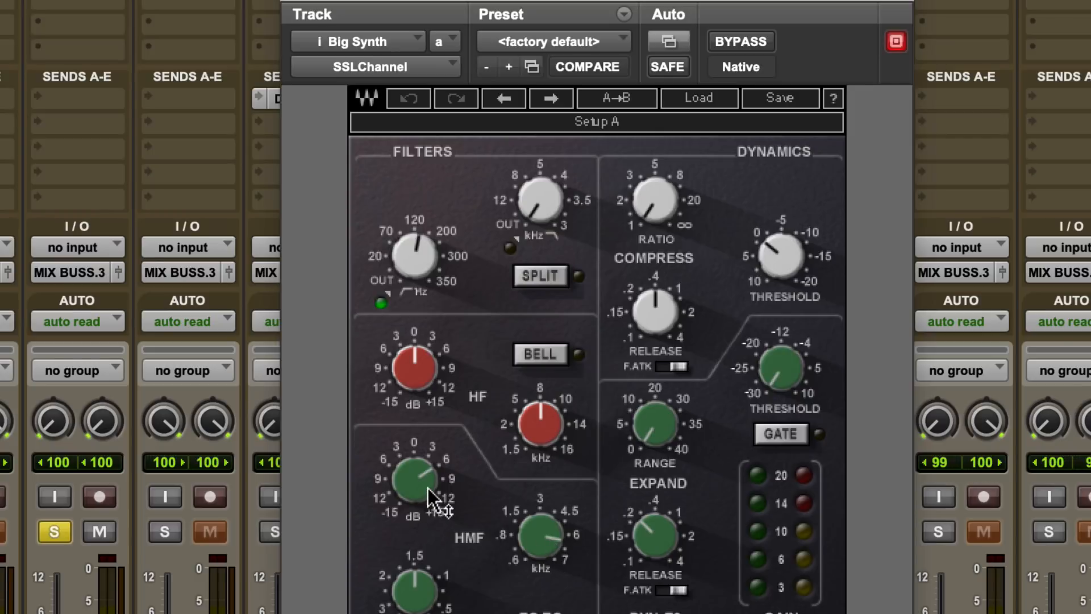
click(729, 37)
click(729, 38)
mouse_move(540, 547)
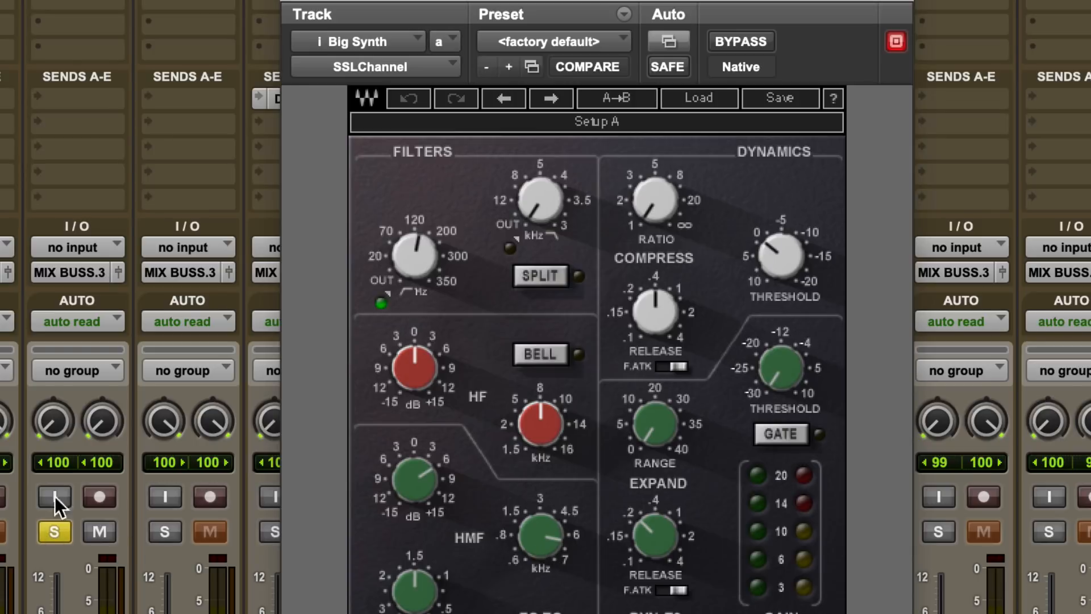
click(293, 3)
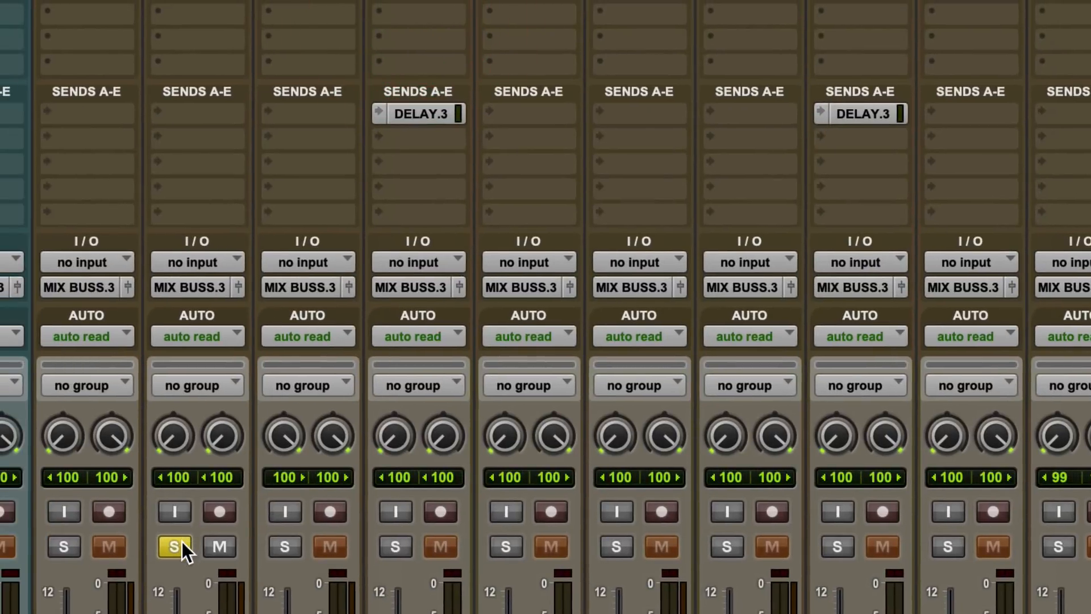
Step: Solo Big String far in place of Big Synth and compare its SSLChannel high-frequency boost bypassed and active
click(164, 539)
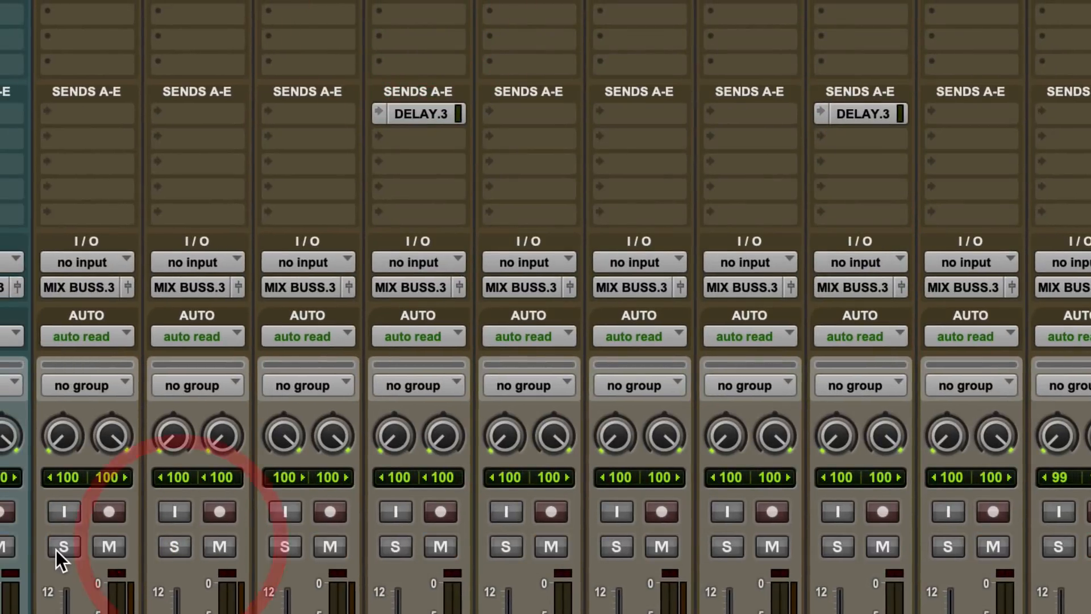
click(41, 546)
click(87, 0)
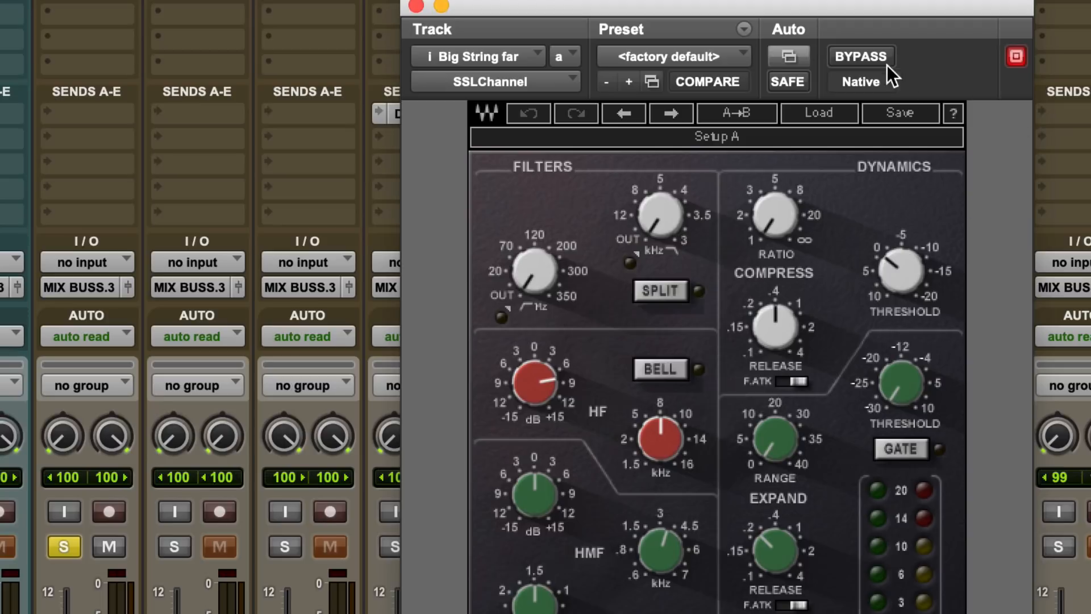
click(856, 53)
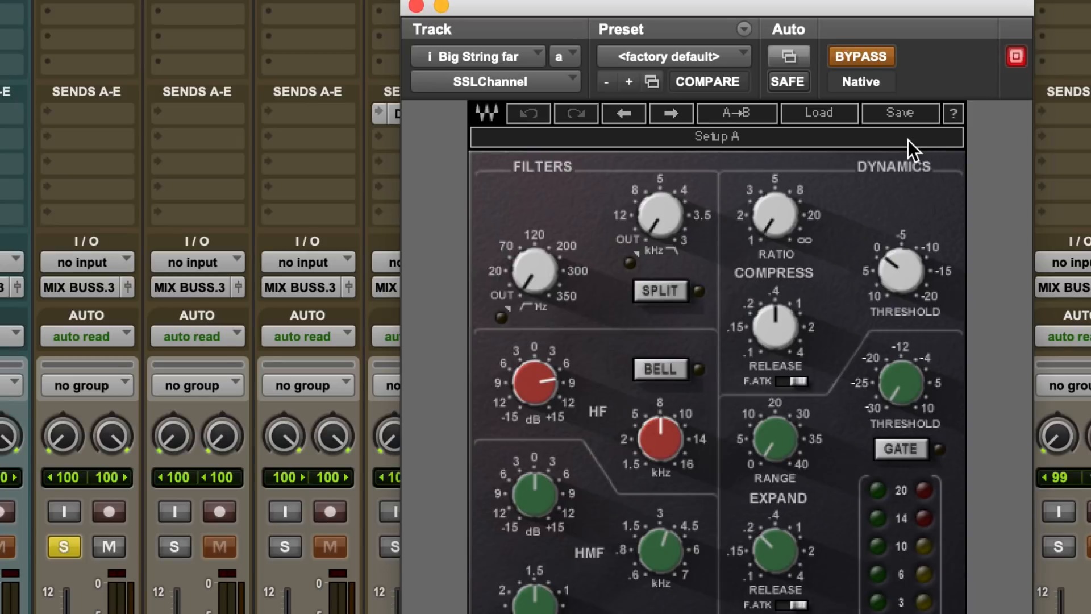
mouse_move(660, 445)
mouse_move(537, 396)
click(875, 57)
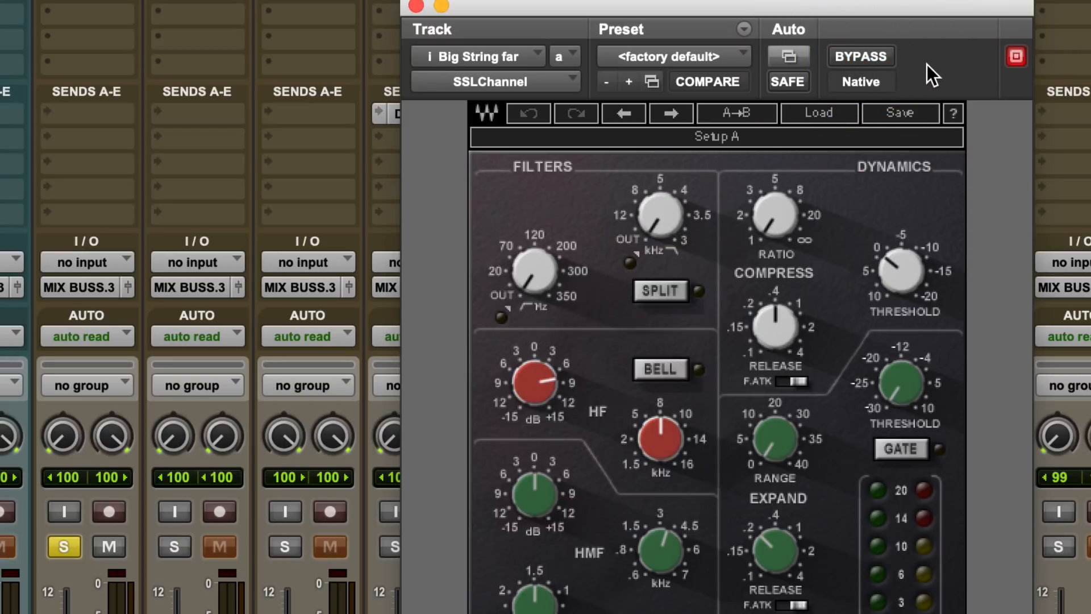
click(867, 55)
click(867, 54)
click(416, 7)
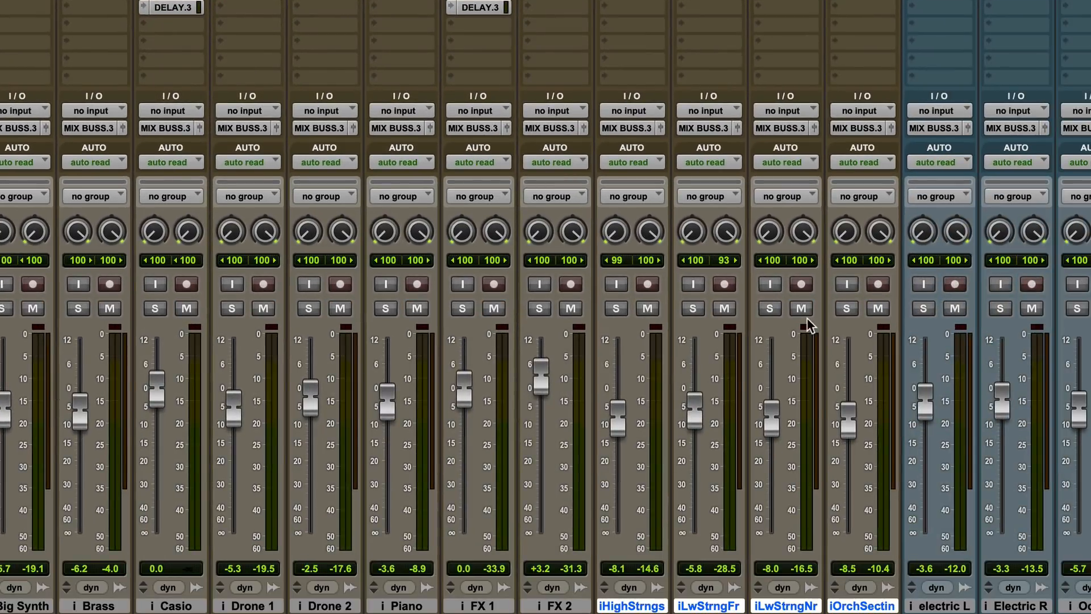
Step: Solo Orch Section and compare its SSLChannel high-frequency boost bypassed and active twice, leaving the EQ active
click(846, 308)
click(858, 1)
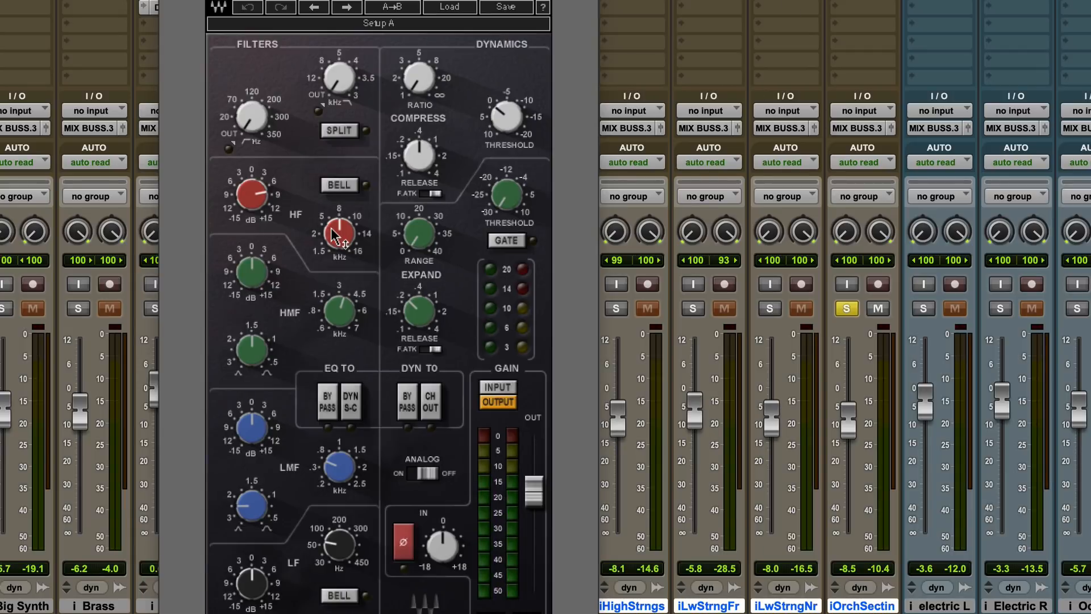
mouse_move(257, 202)
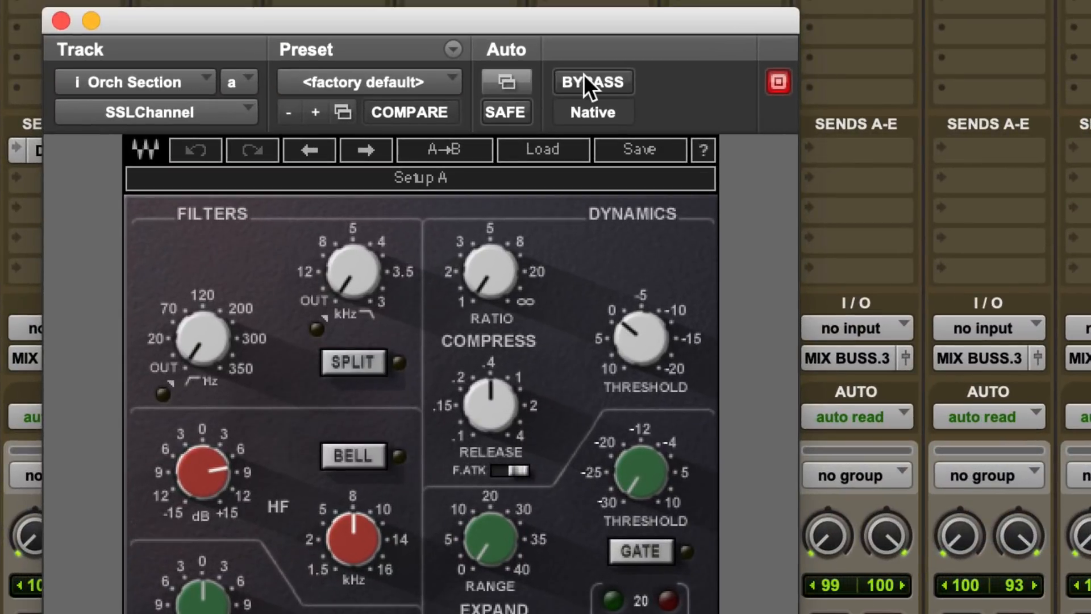
click(584, 76)
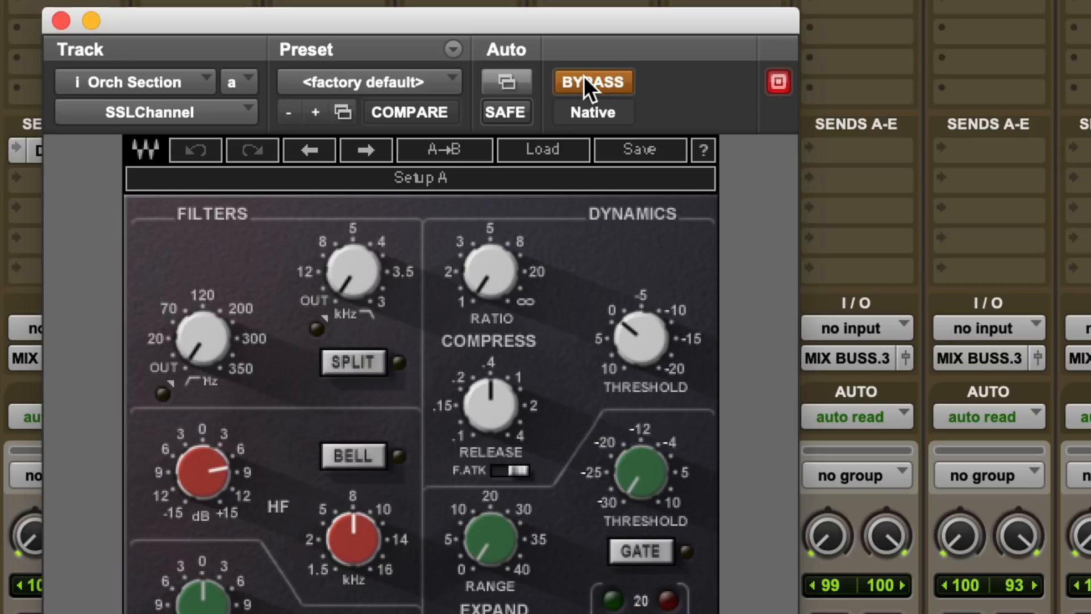
click(584, 82)
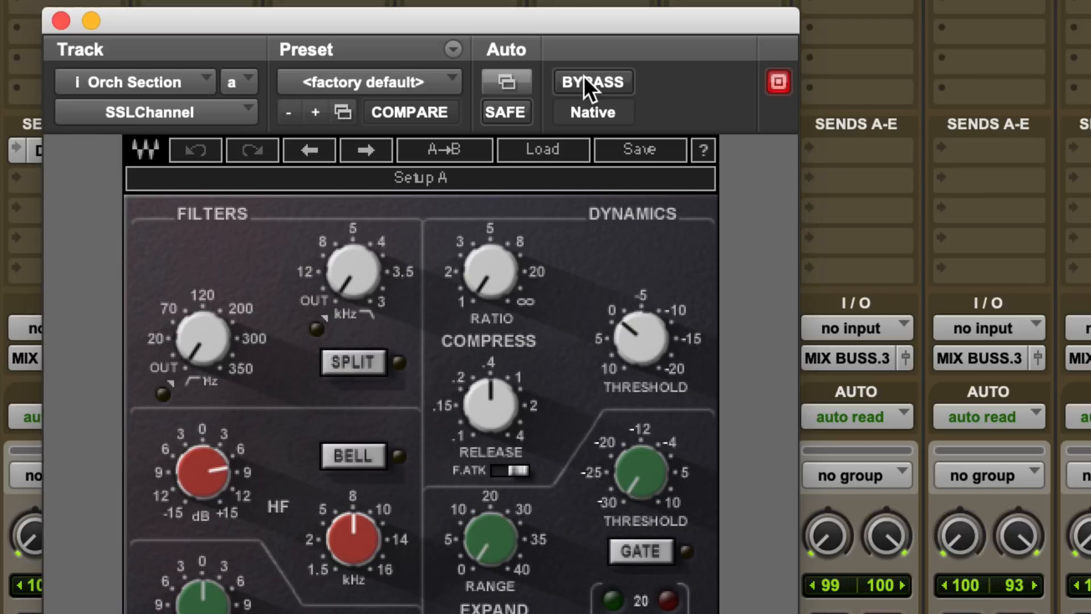
click(584, 78)
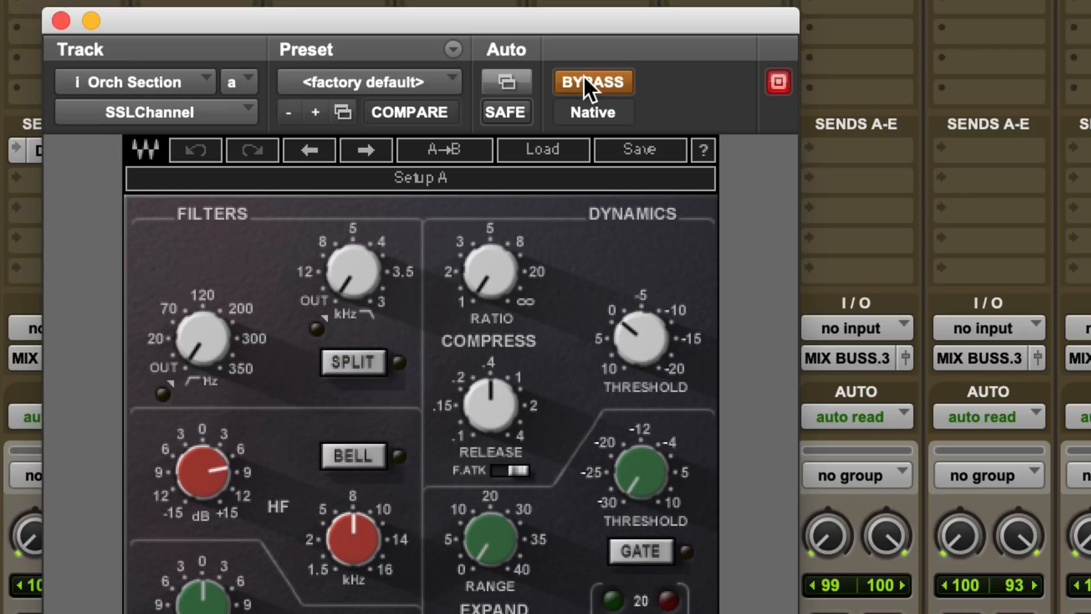
click(584, 80)
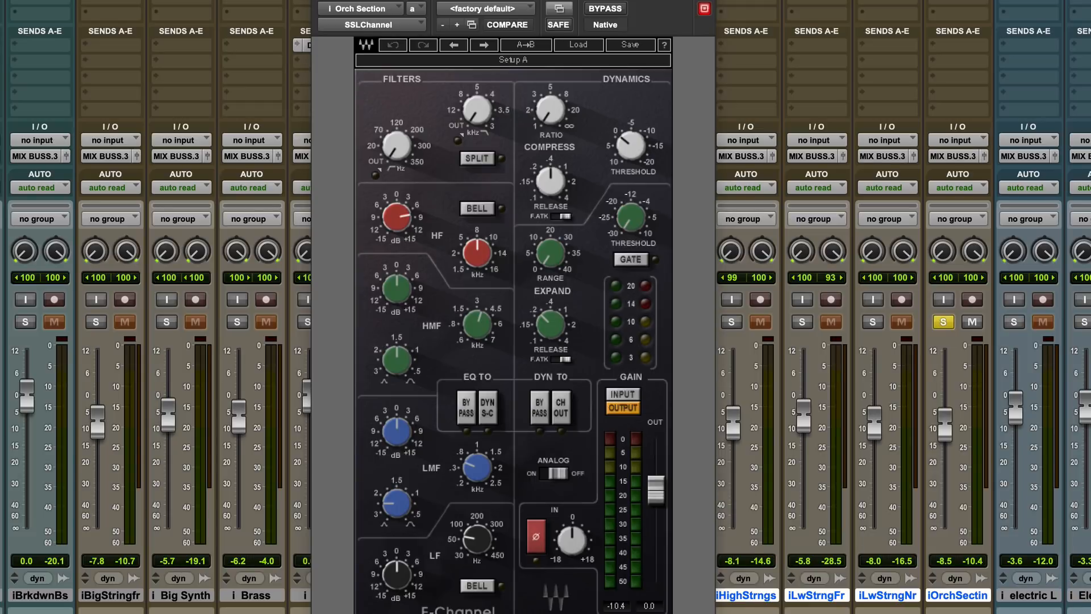
click(322, 0)
Step: Add both low string tracks, Big String far, Big Synth and Brass to the soloed Orch Section
click(875, 321)
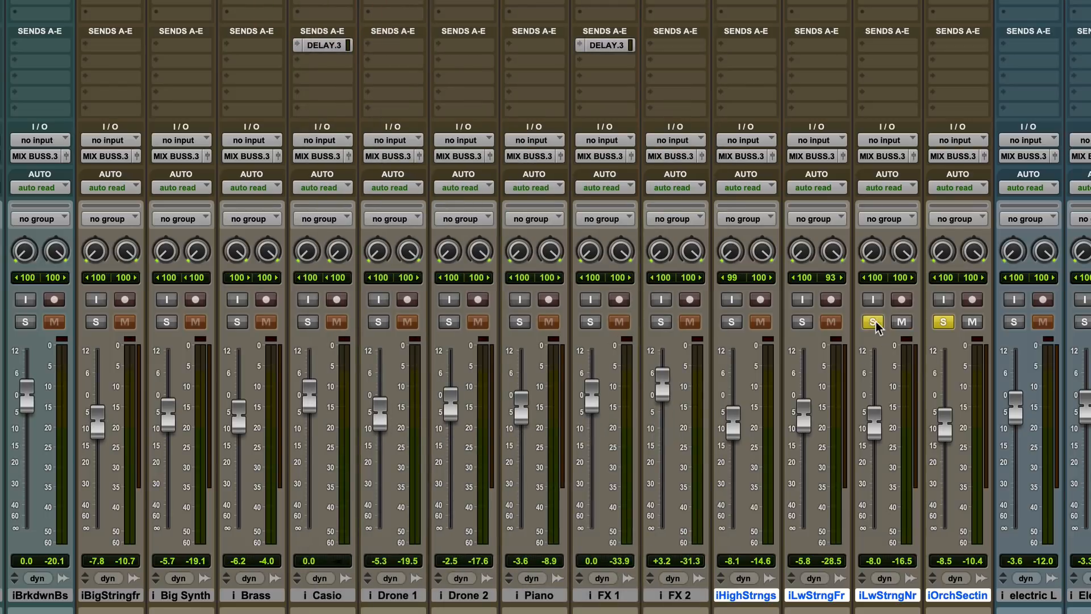
click(802, 322)
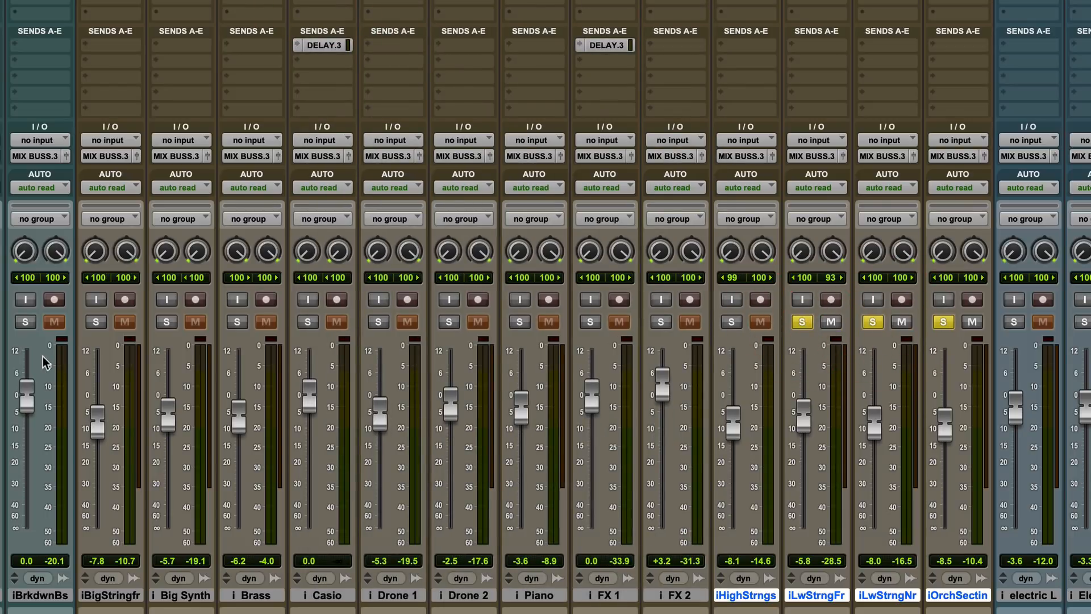
click(95, 322)
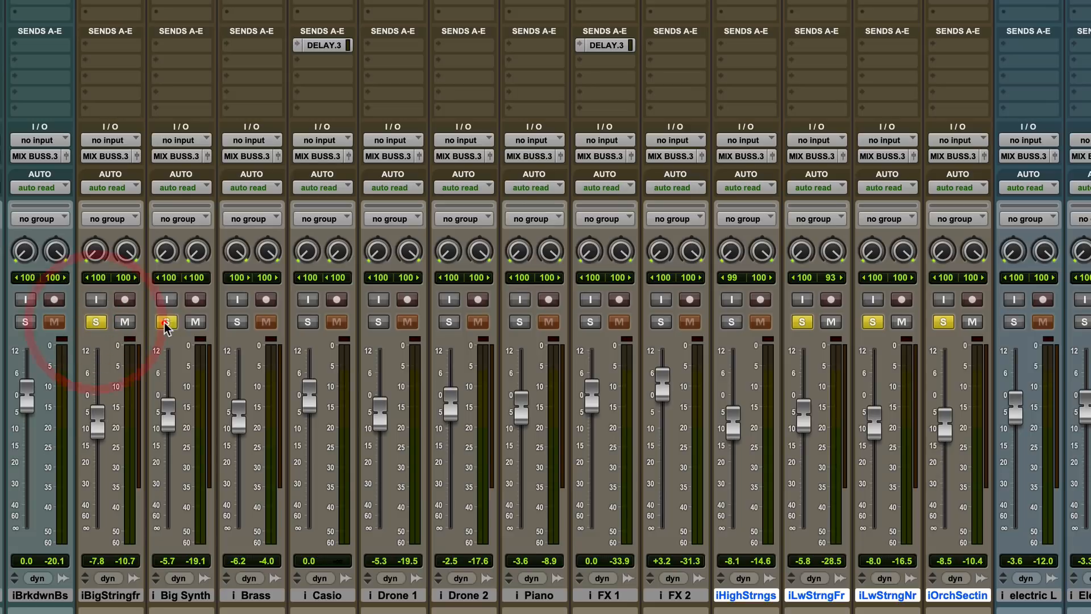
click(165, 322)
click(236, 322)
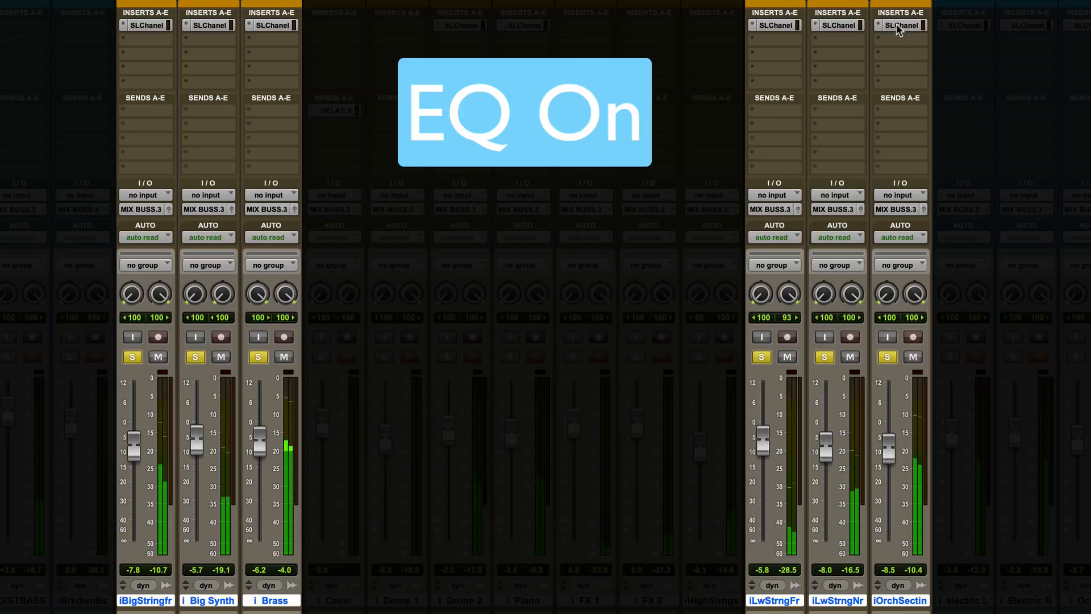
Step: During playback, bypass and re-enable SSLChannel on all six selected string, synth and brass tracks together to compare the soloed group
alt+shift+super+click(897, 26)
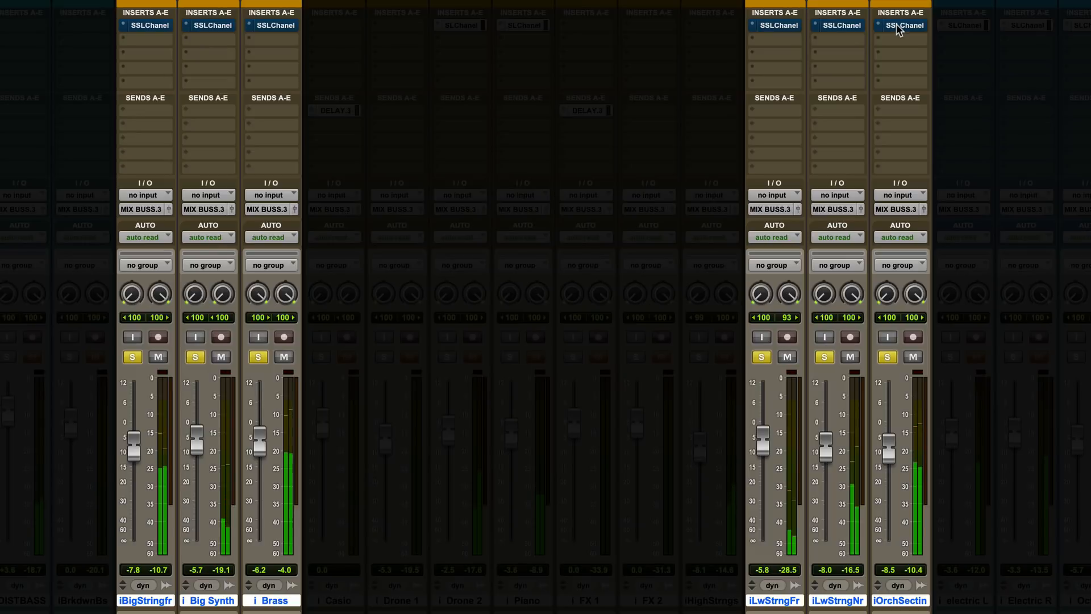
alt+shift+super+click(896, 27)
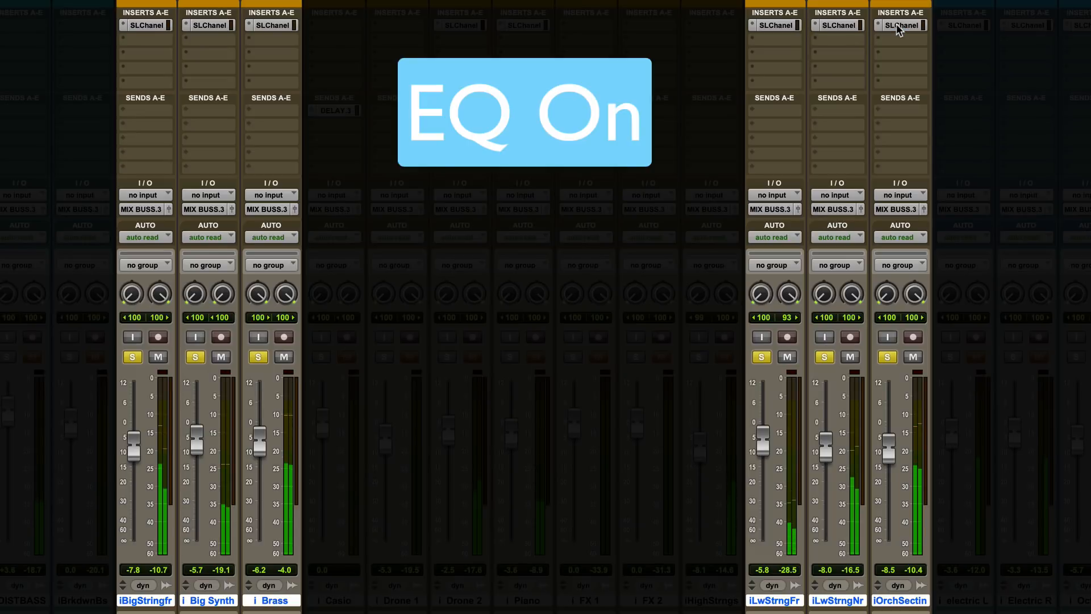
alt+shift+super+click(896, 25)
alt+shift+super+click(895, 25)
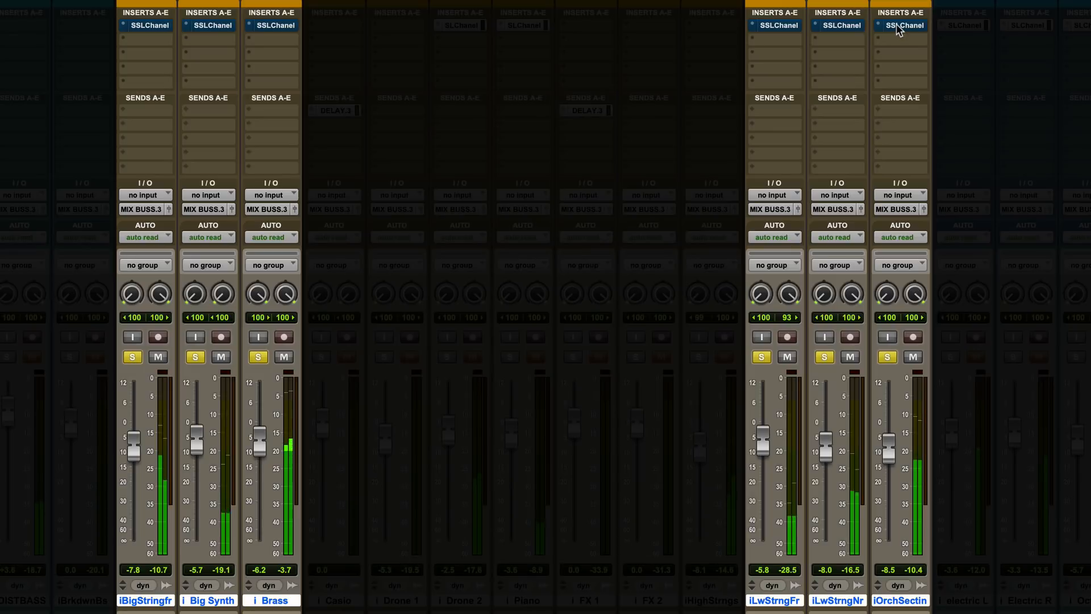
alt+shift+super+click(896, 25)
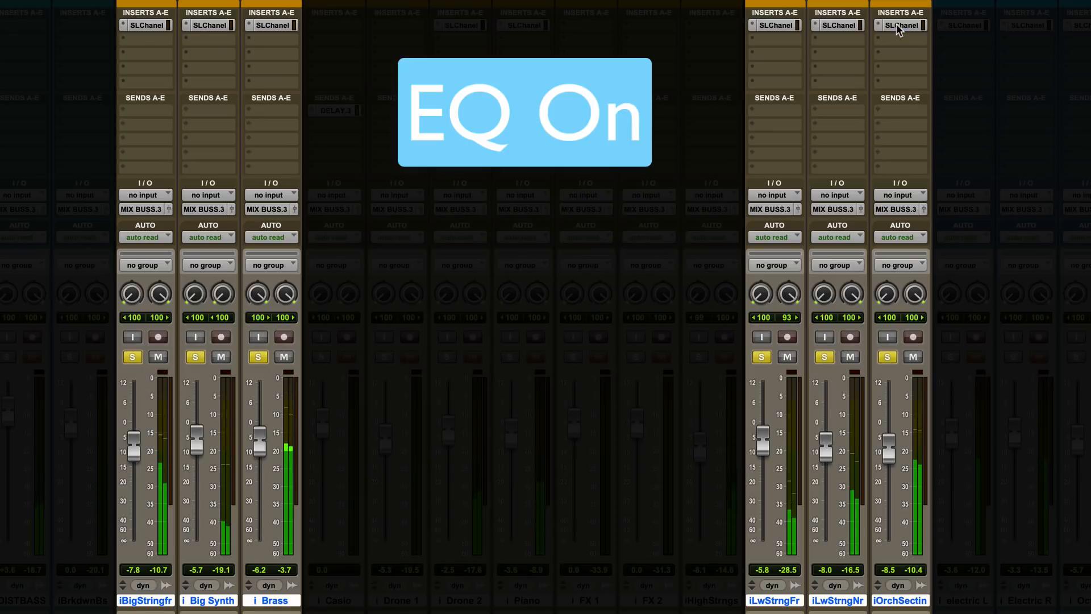
Step: Clear the solos and compare the full mix with SSLChannel bypassed and active on the six selected tracks
alt+shift+click(824, 356)
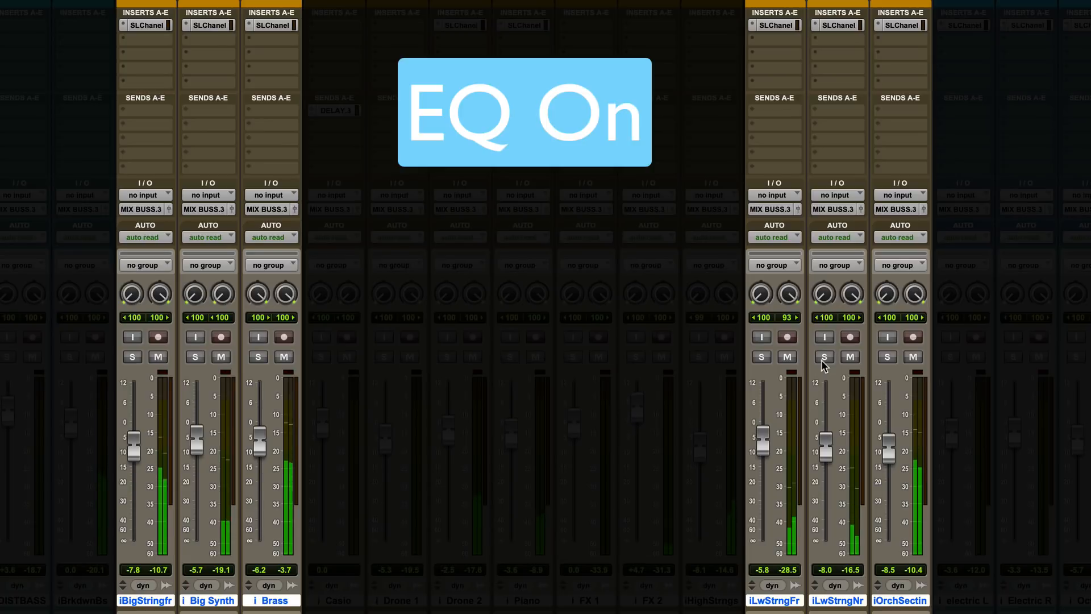
alt+shift+super+click(900, 25)
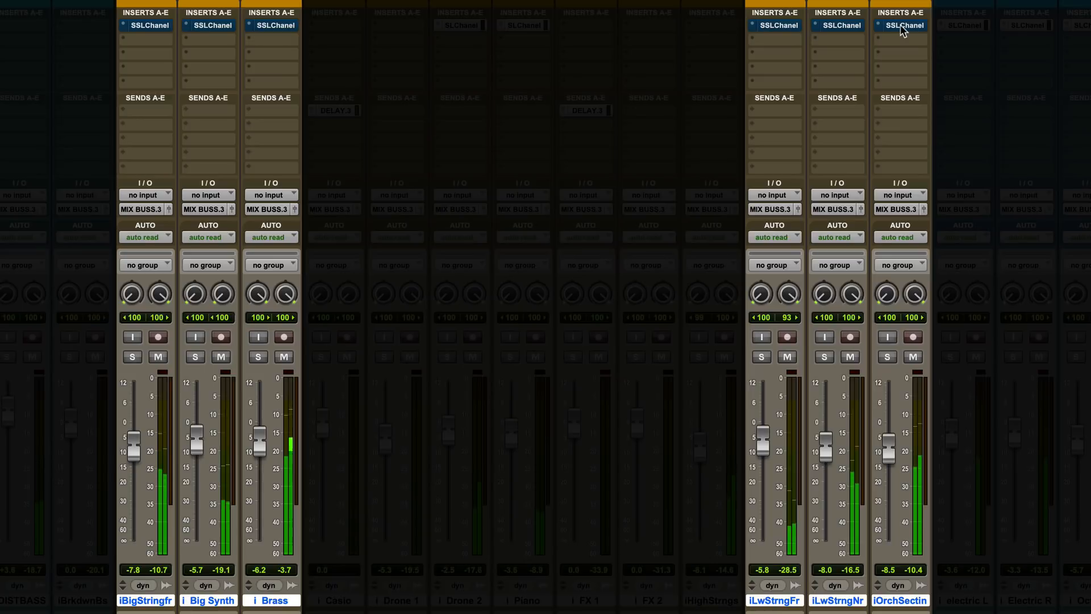
alt+shift+super+click(900, 25)
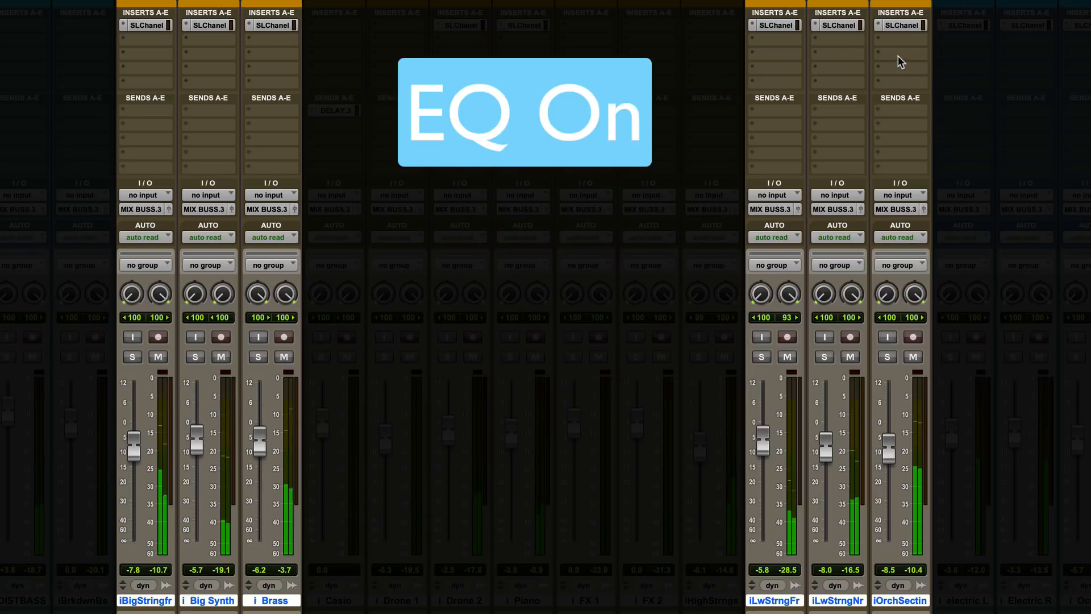
click(902, 25)
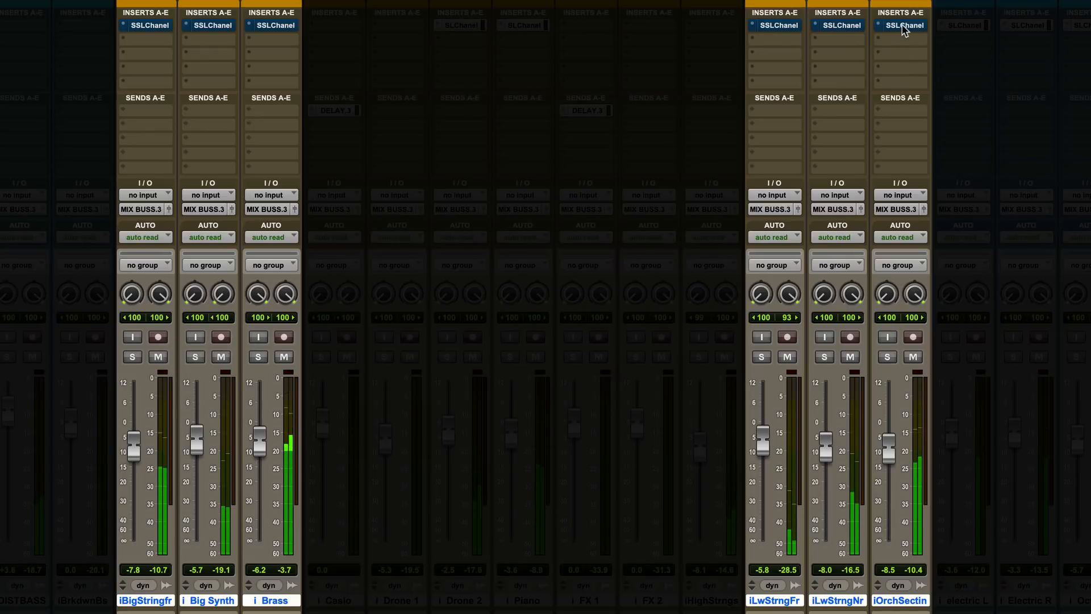
click(902, 25)
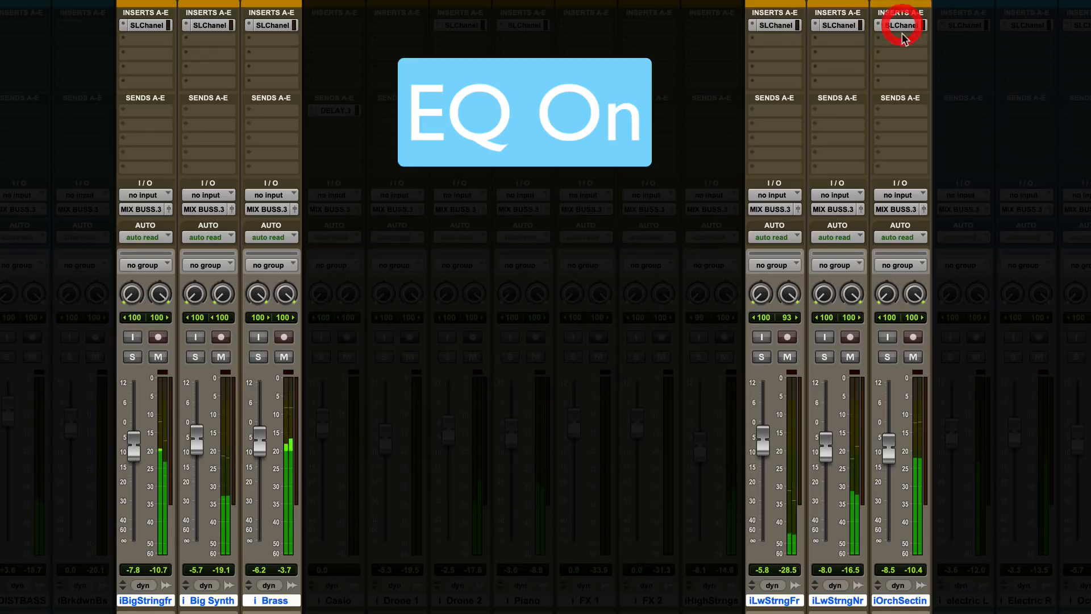